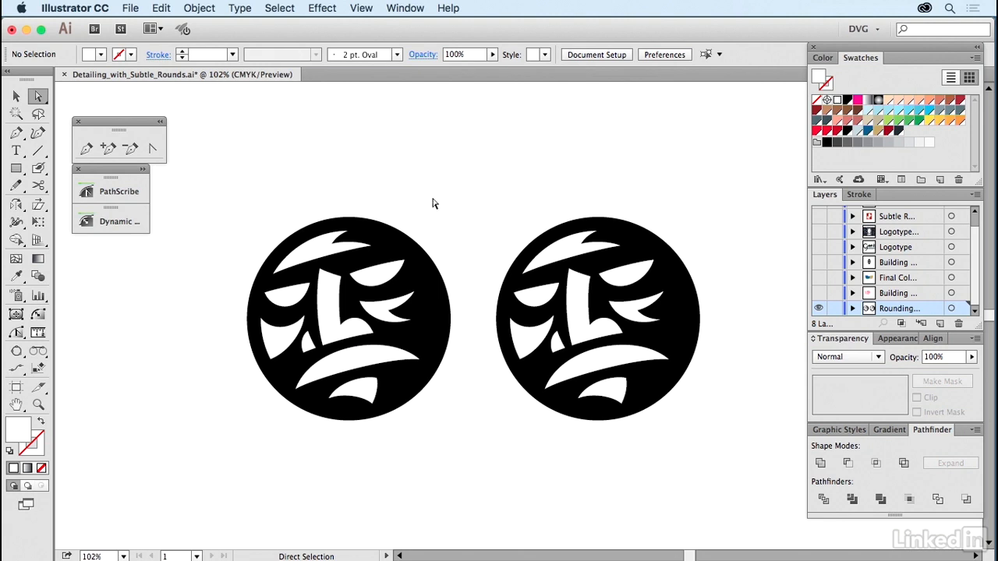
# Try to round all corners of the first face's white shapes at once by about 2.37 pt, and undo the rounding
pyautogui.click(38, 404)
pyautogui.moveTo(313, 314); pyautogui.dragTo(496, 440)
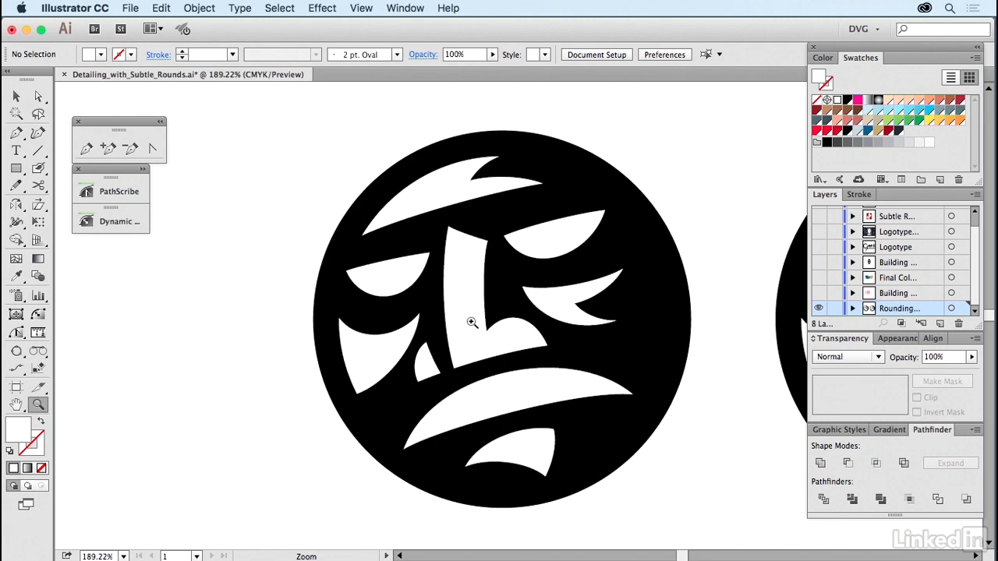
pyautogui.press('v')
pyautogui.click(37, 96)
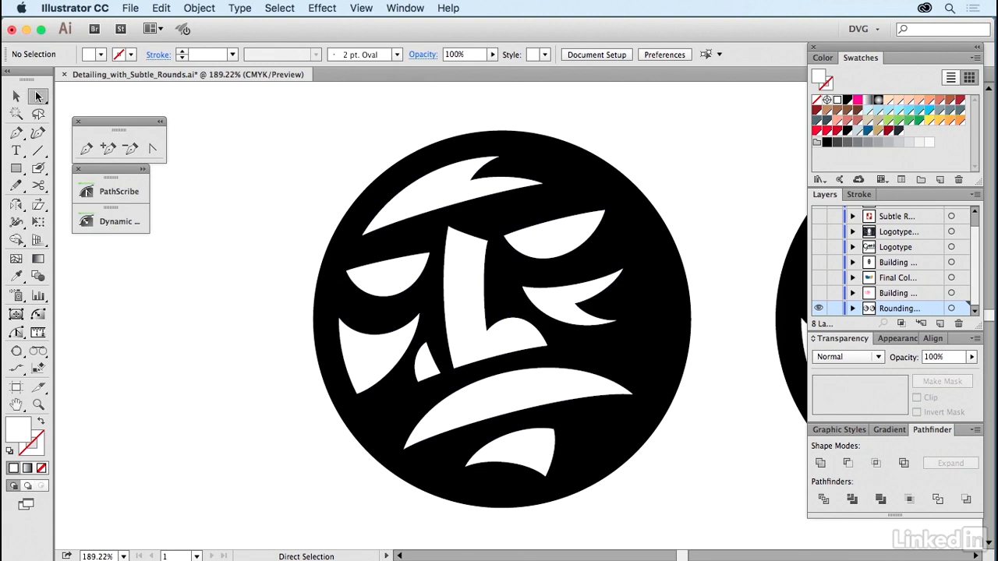
pyautogui.keyDown('super'); pyautogui.click(445, 191); pyautogui.keyUp('super')
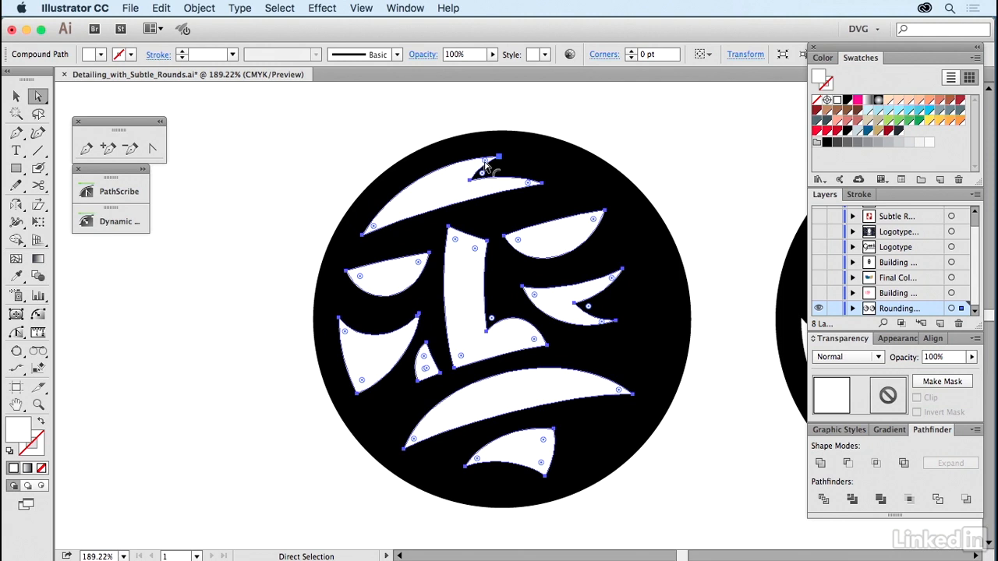
pyautogui.moveTo(485, 165); pyautogui.dragTo(490, 164)
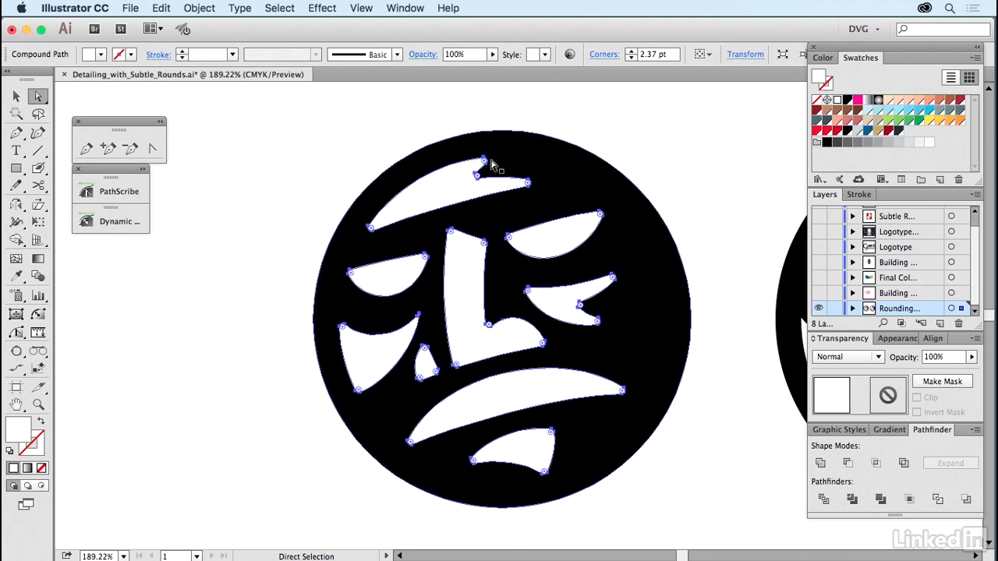
pyautogui.press('super')
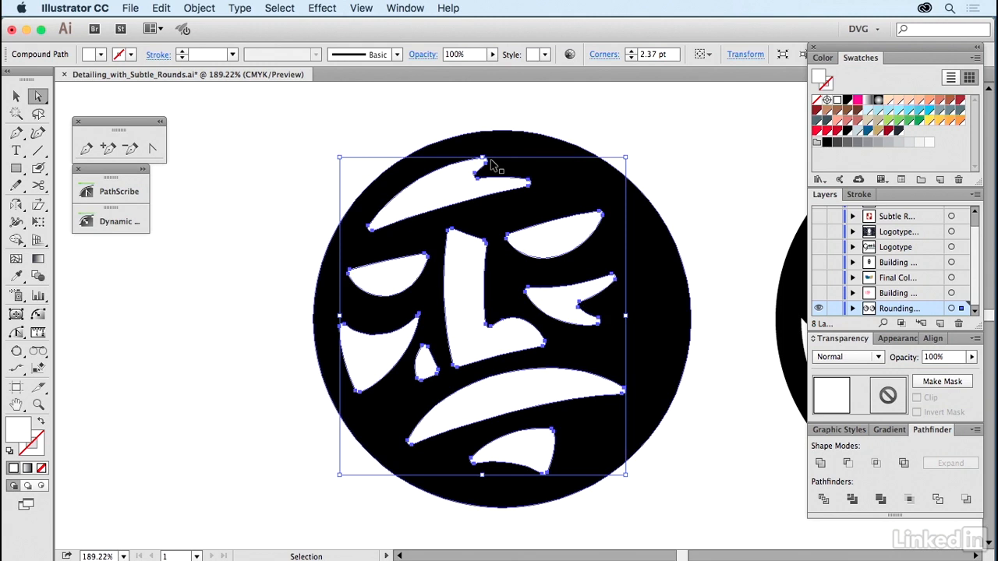
pyautogui.press('super+z')
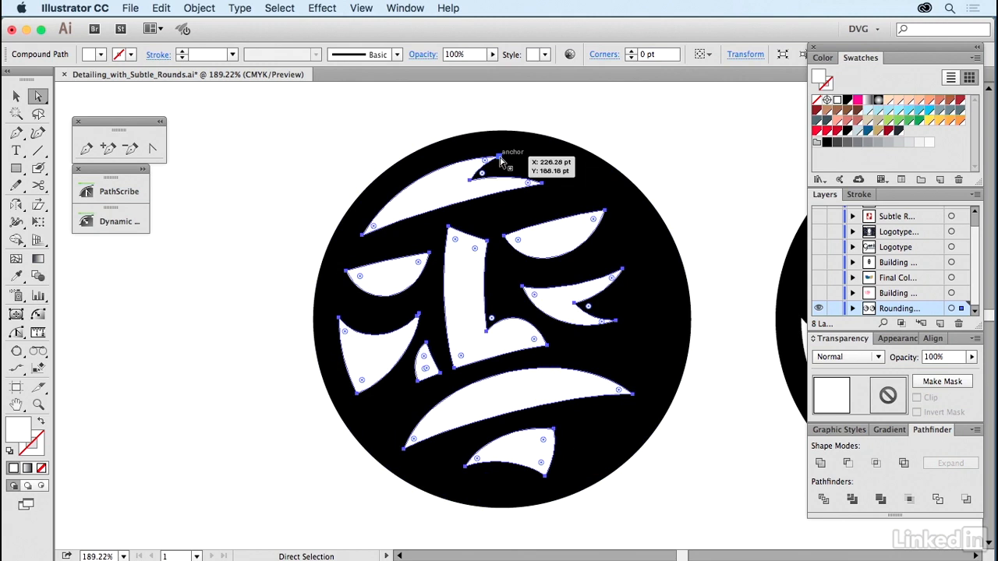
# Round the first face's forehead shape corner by corner: upper tip about 2.04 pt, lower tip about 2.2 pt, inner notch about 2.73 pt
pyautogui.click(499, 161)
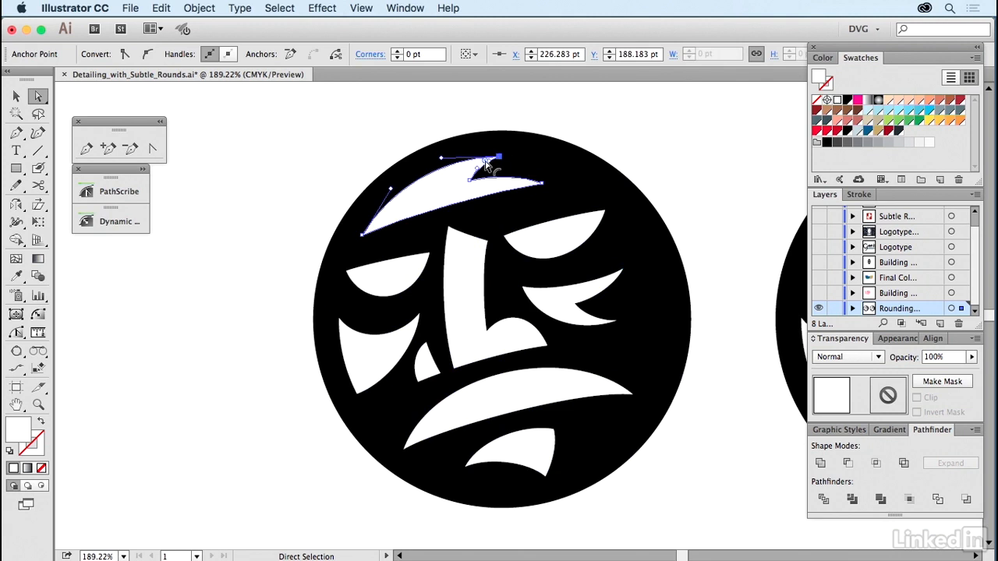
pyautogui.moveTo(487, 164); pyautogui.dragTo(489, 168)
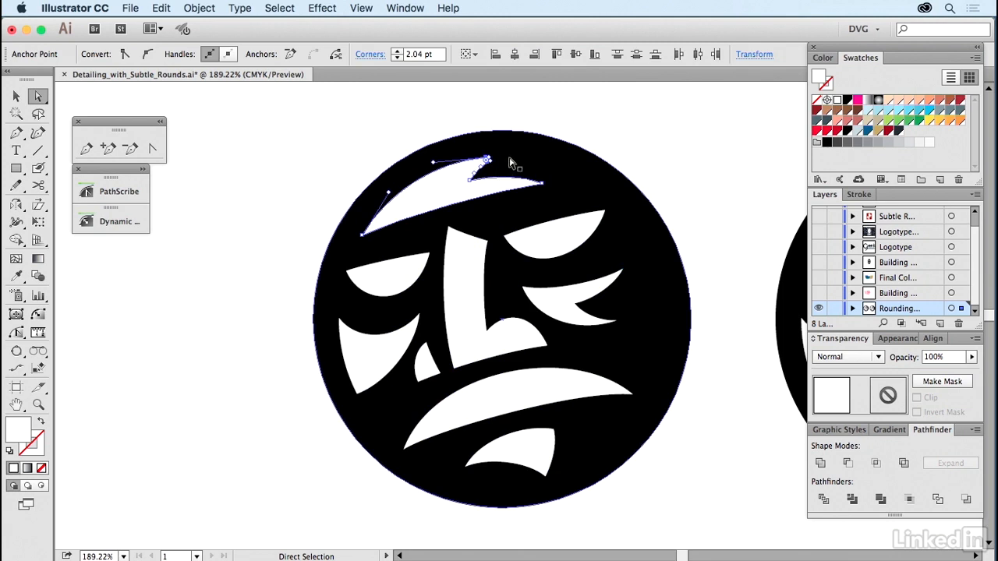
pyautogui.click(543, 186)
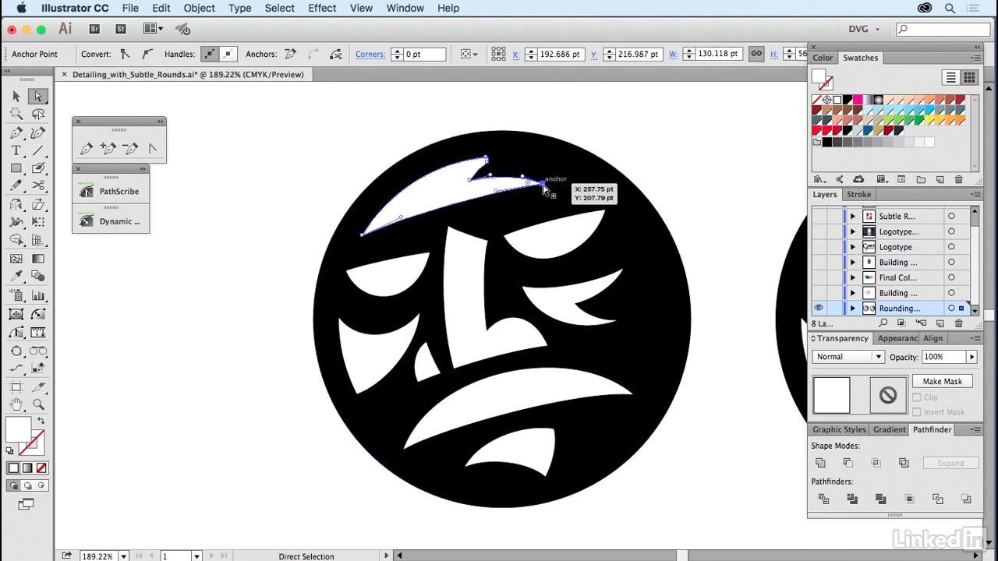
pyautogui.moveTo(529, 187); pyautogui.dragTo(522, 186)
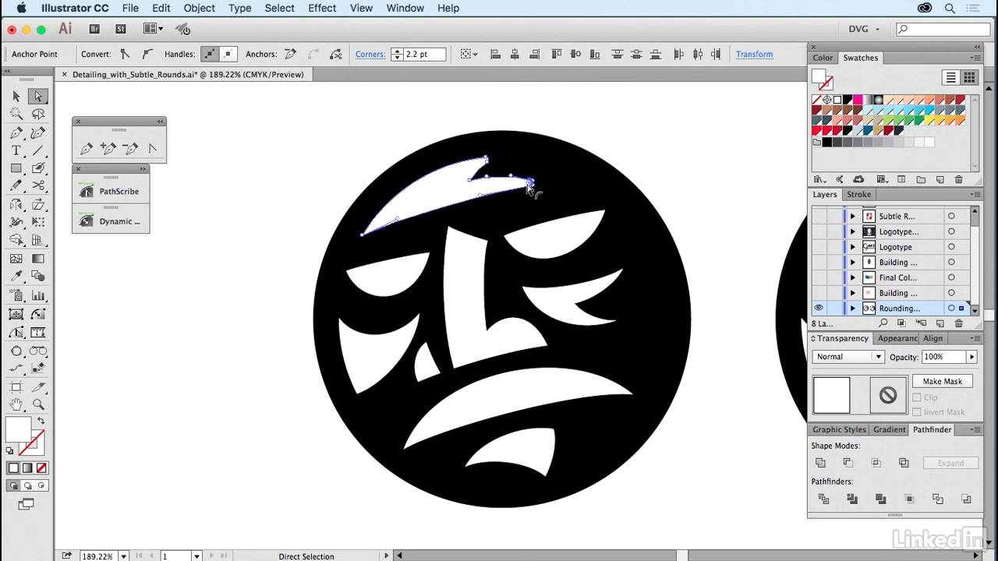
pyautogui.click(471, 185)
pyautogui.moveTo(484, 173)
pyautogui.mouseDown()
pyautogui.moveTo(491, 184)
pyautogui.moveTo(480, 170)
pyautogui.mouseUp()
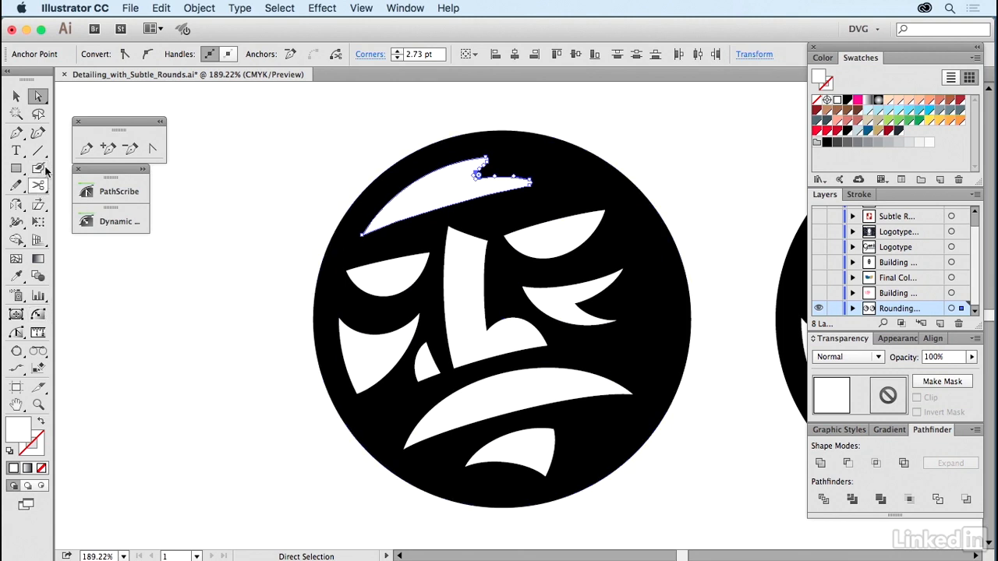
# Round all five corners of the first face's nose shape together by about 5.03 pt
pyautogui.keyDown('super'); pyautogui.click(471, 263); pyautogui.keyUp('super')
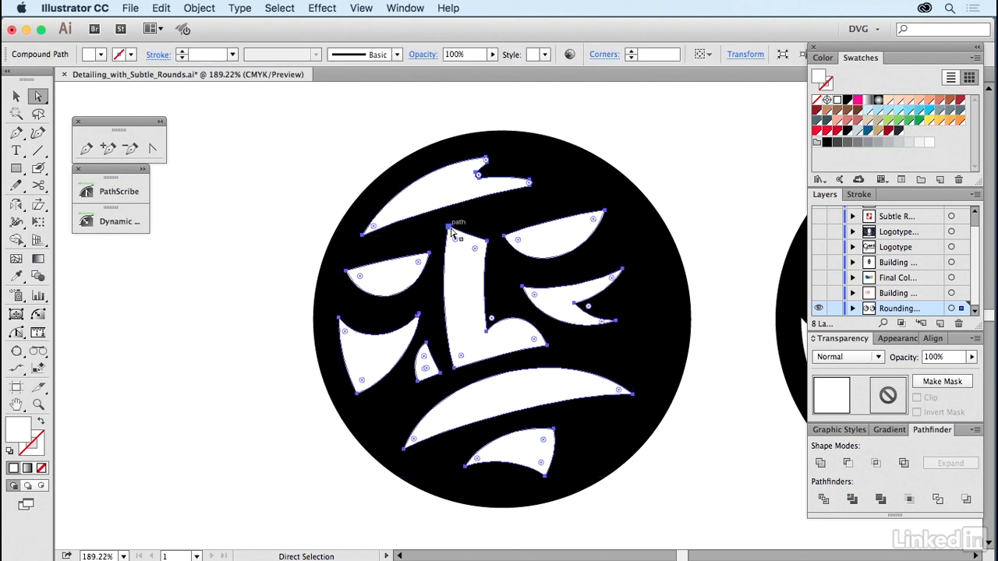
pyautogui.click(449, 228)
pyautogui.keyDown('shift'); pyautogui.click(487, 240); pyautogui.keyUp('shift')
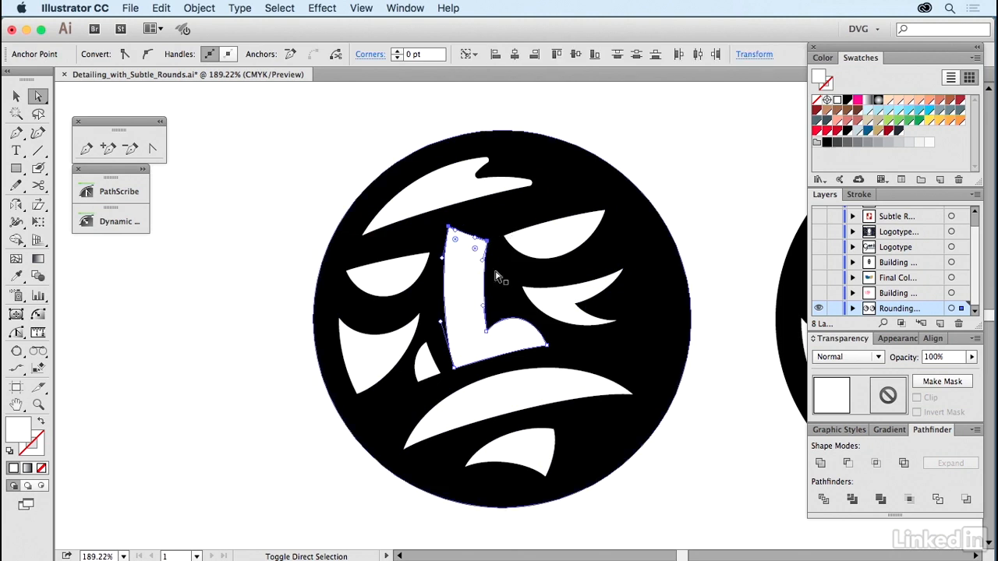
pyautogui.keyDown('shift'); pyautogui.click(488, 332); pyautogui.keyUp('shift')
pyautogui.keyDown('shift'); pyautogui.click(547, 345); pyautogui.keyUp('shift')
pyautogui.keyDown('shift'); pyautogui.click(459, 372); pyautogui.keyUp('shift')
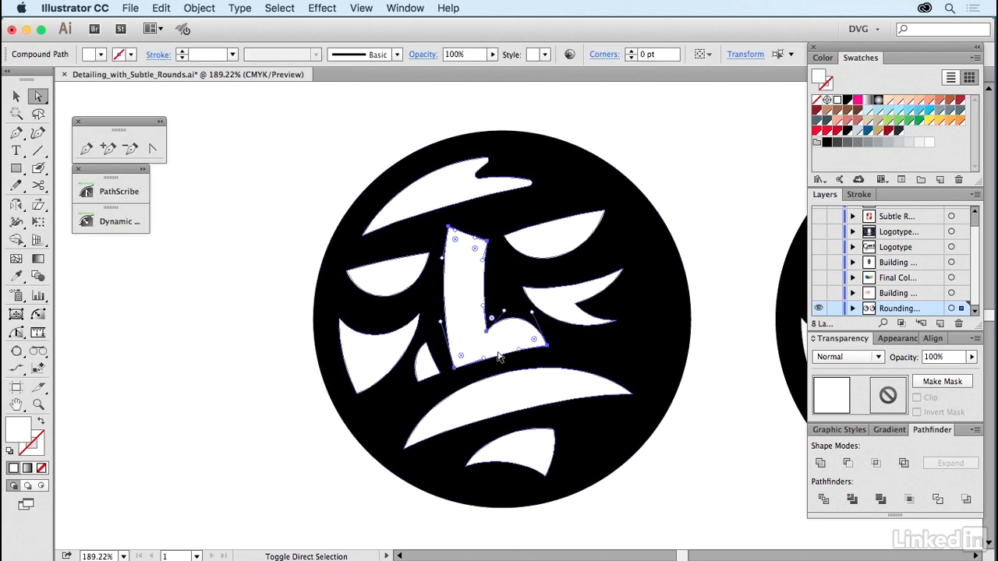
pyautogui.moveTo(461, 356); pyautogui.dragTo(464, 355)
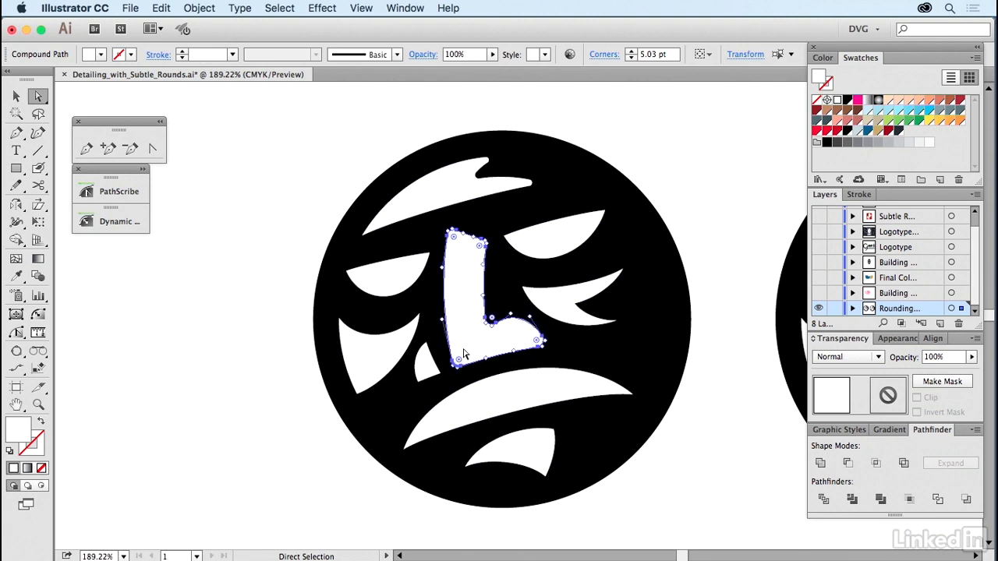
# Round the corner nearest the nose on the first face's upper eye shape by about 4.21 pt
pyautogui.keyDown('super'); pyautogui.click(538, 296); pyautogui.keyUp('super')
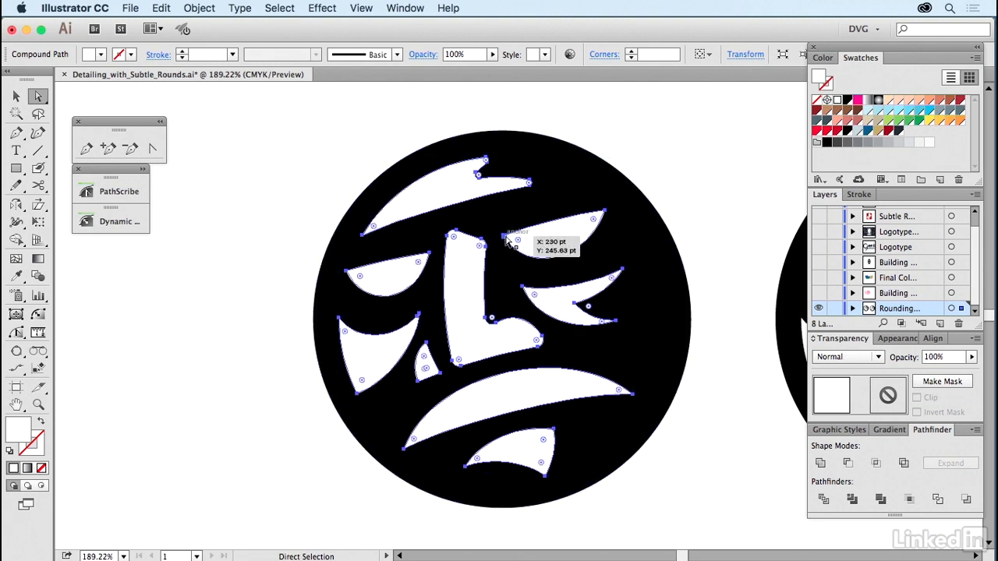
pyautogui.click(505, 238)
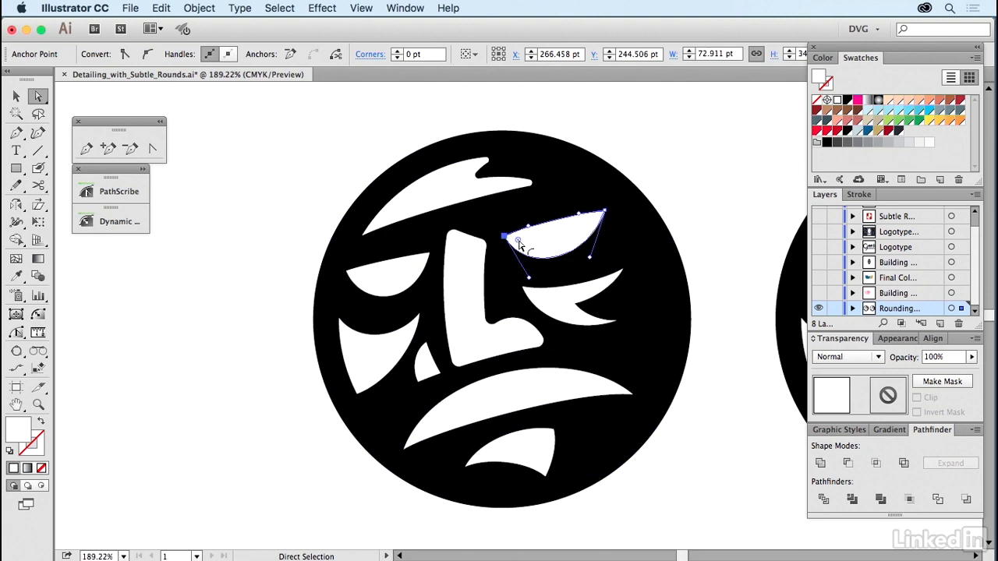
pyautogui.moveTo(520, 245); pyautogui.dragTo(525, 246)
pyautogui.moveTo(515, 248); pyautogui.dragTo(510, 241)
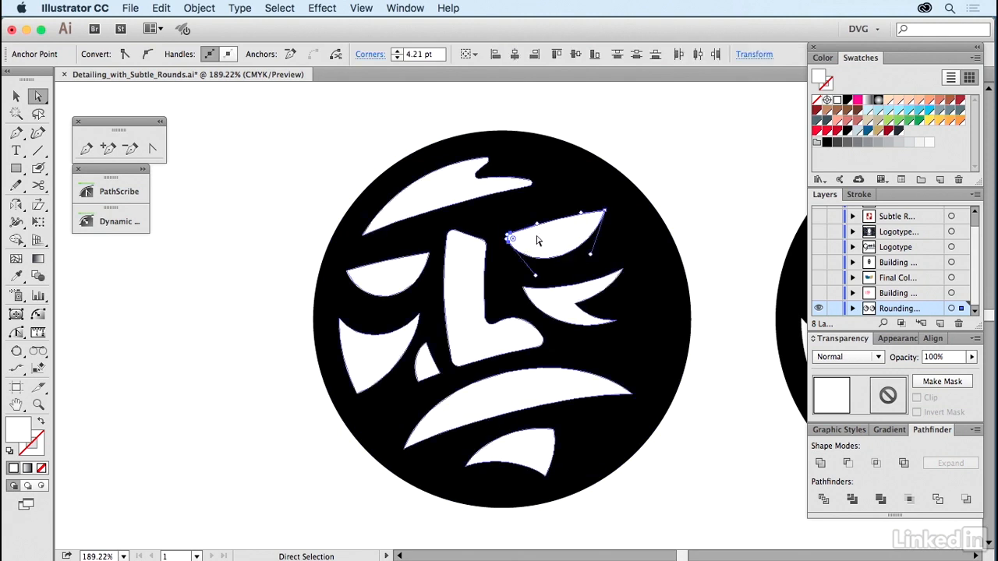
# Reset the corner radii of all the first face's white shapes to 0 pt and deselect them
pyautogui.click(748, 201)
pyautogui.press('super')
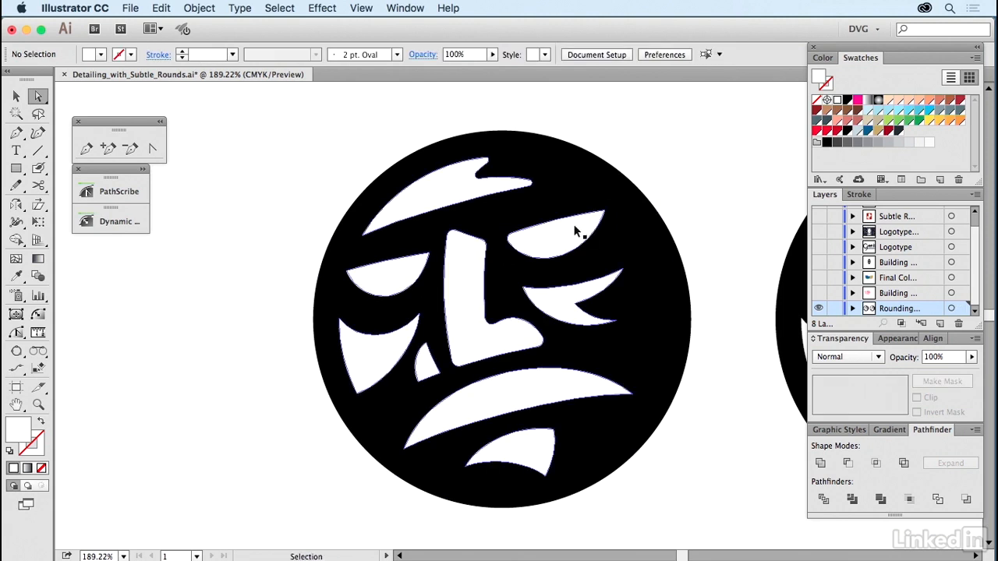
pyautogui.keyDown('super'); pyautogui.click(574, 232); pyautogui.keyUp('super')
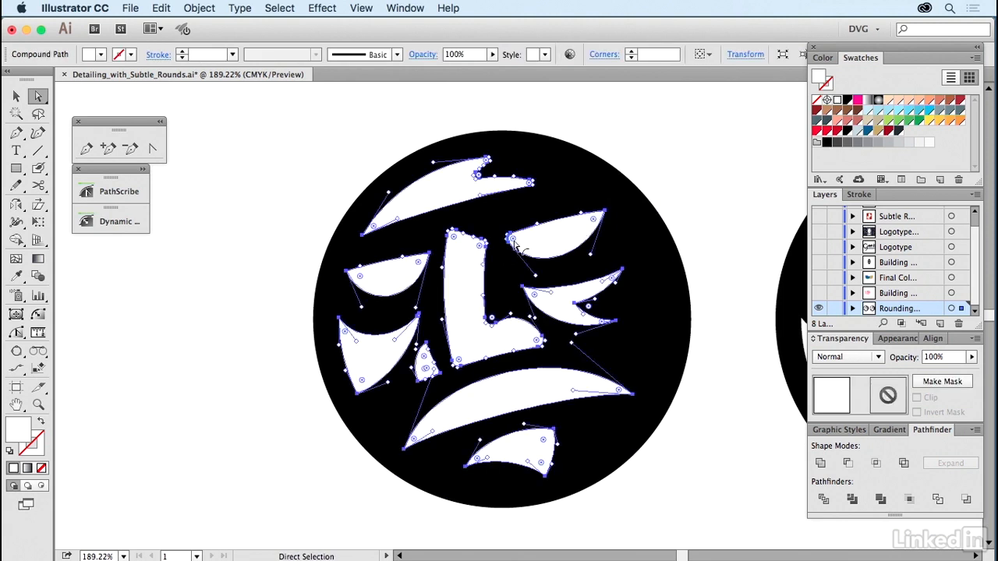
pyautogui.moveTo(510, 246); pyautogui.dragTo(500, 245)
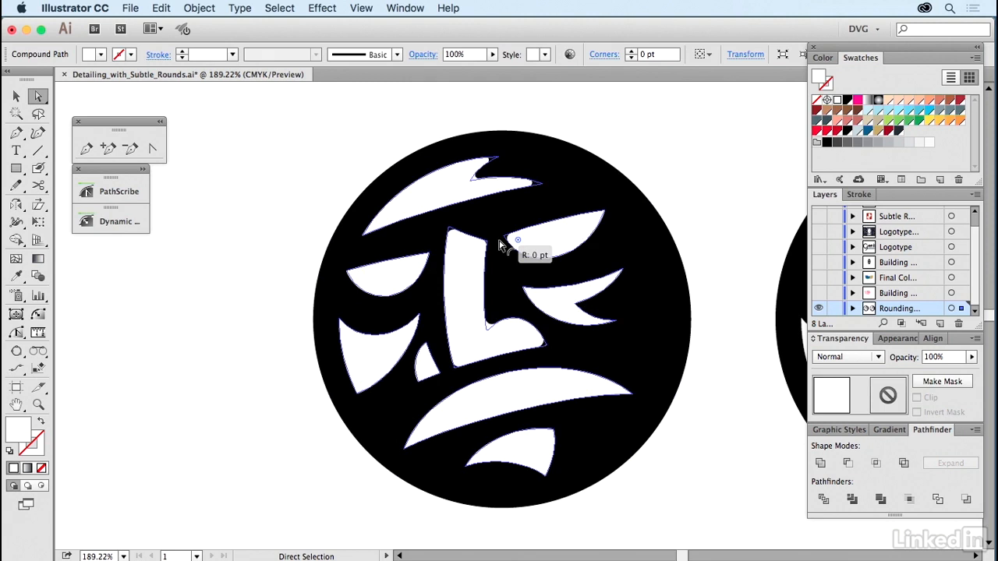
pyautogui.moveTo(500, 245); pyautogui.dragTo(498, 244)
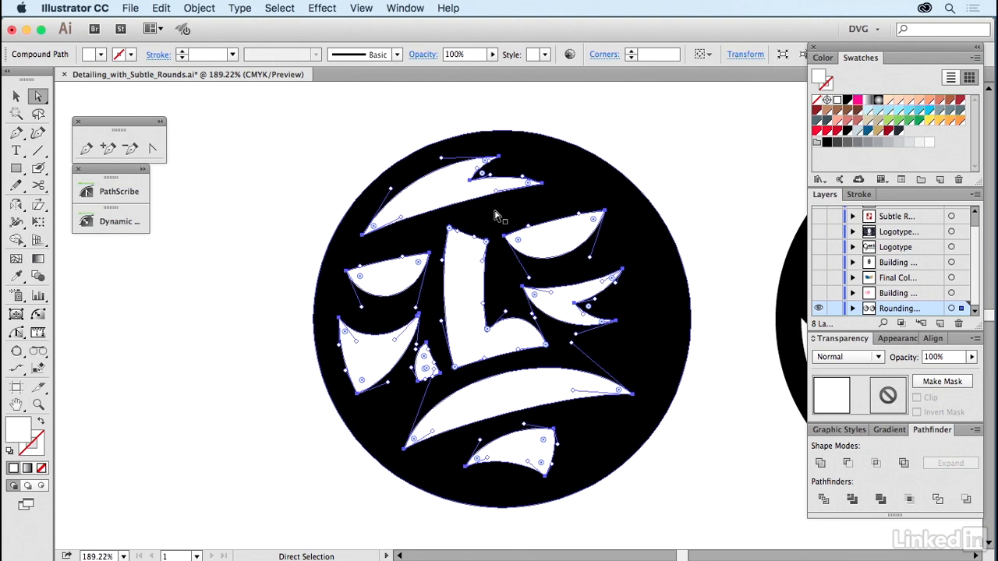
pyautogui.click(572, 132)
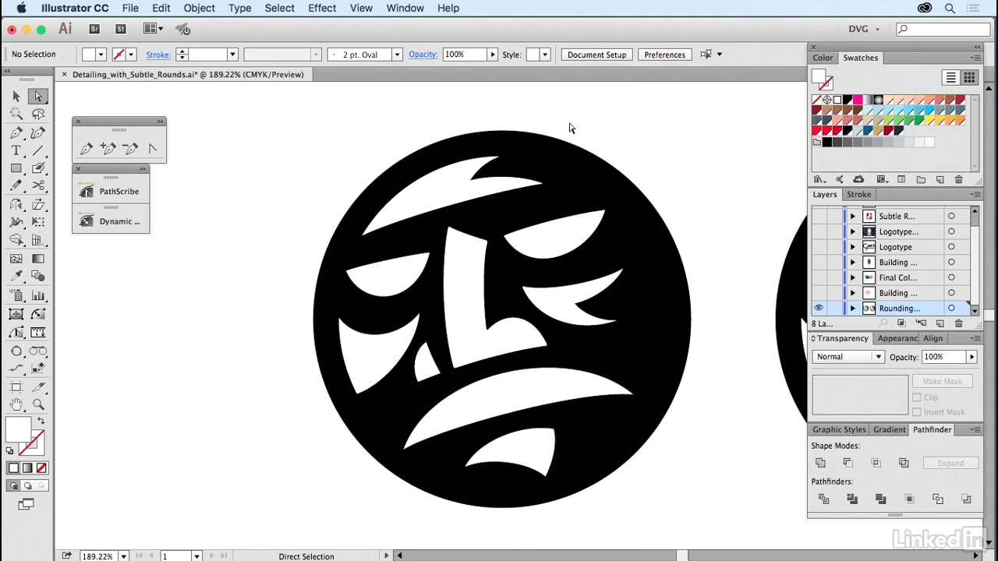
# Hide the corner widget in the document view
pyautogui.press('super+0')
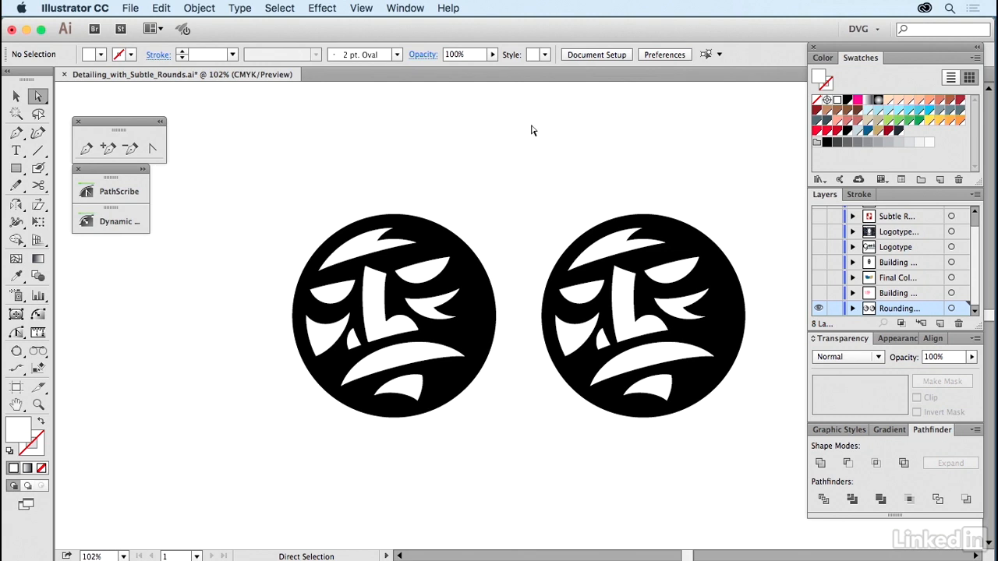
pyautogui.click(361, 8)
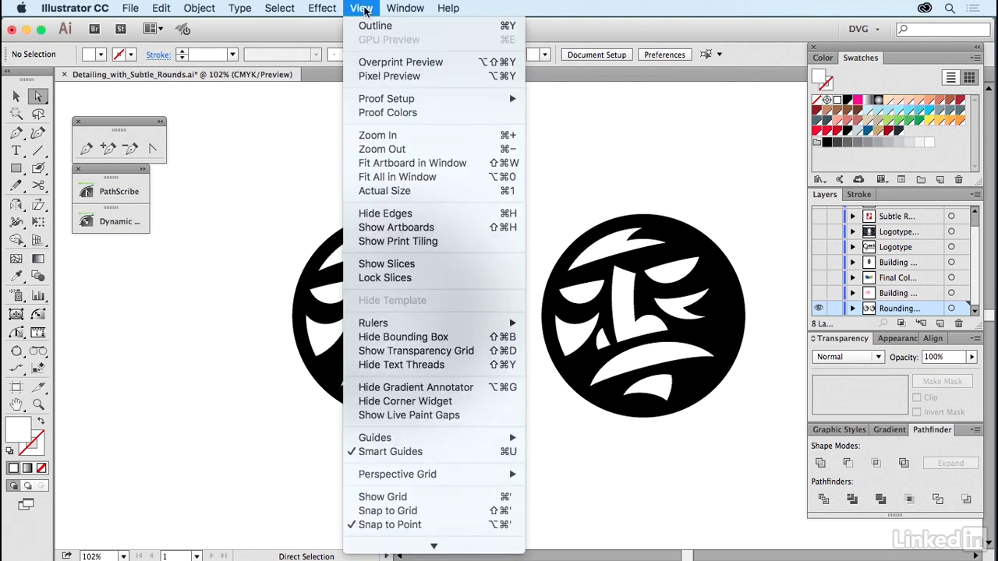
pyautogui.click(390, 402)
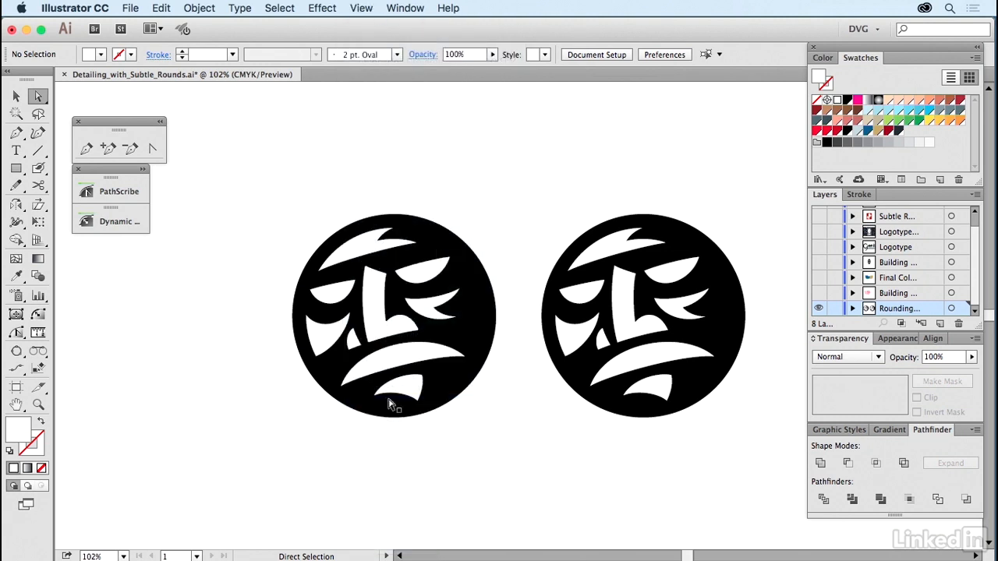
# Set the Selection & Anchor Display preference to hide the corner widget for angles greater than 3°
pyautogui.click(72, 9)
pyautogui.moveTo(103, 77)
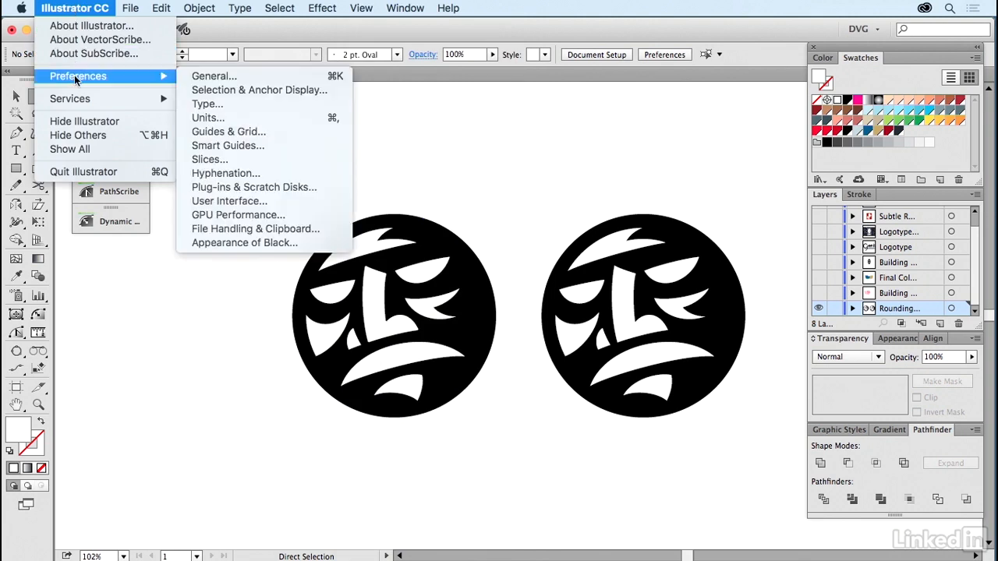
pyautogui.click(230, 92)
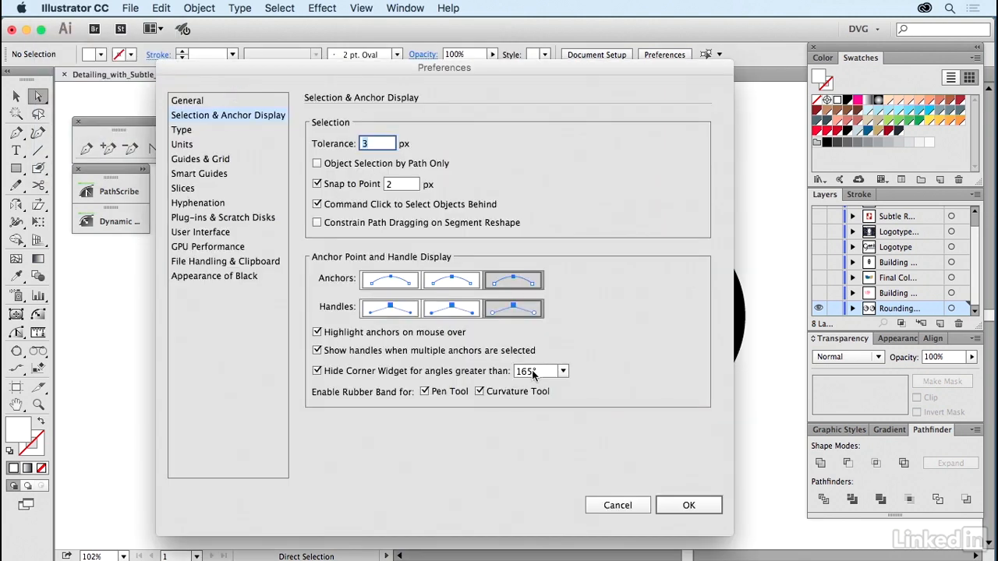
pyautogui.click(529, 371)
pyautogui.write('3')
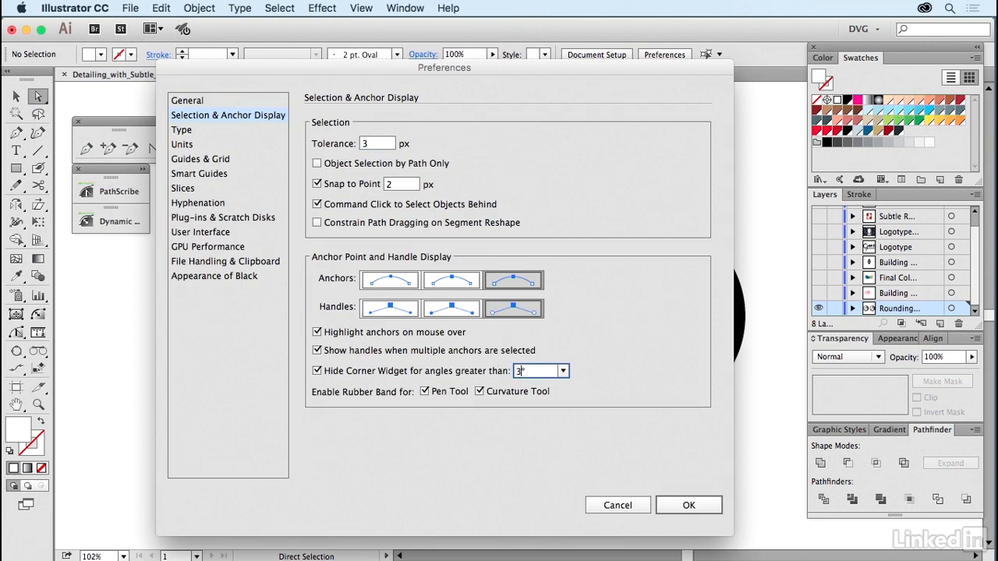
pyautogui.click(686, 506)
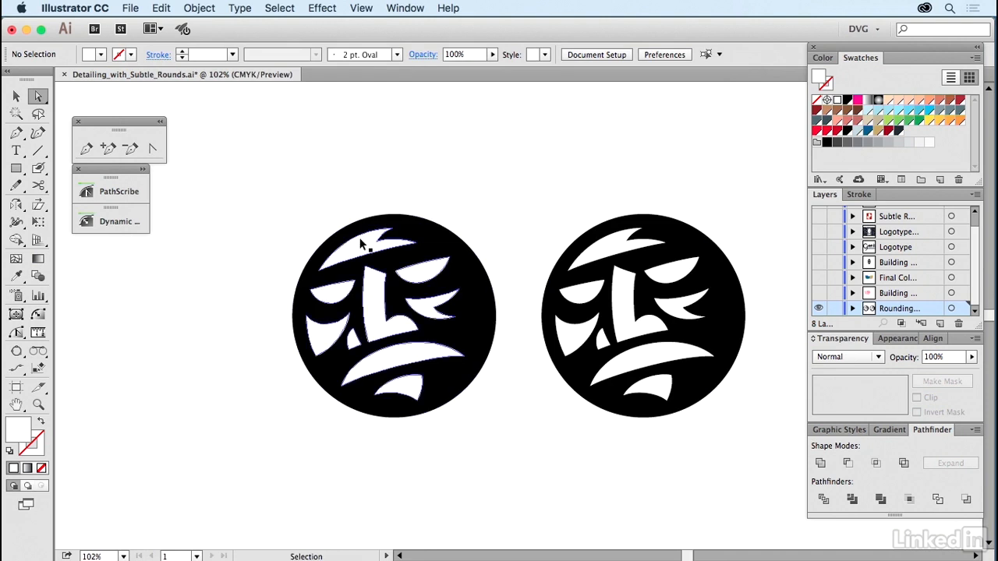
# Select the second face's white shapes and activate the Dynamic Corners tool, checking its preferences without changing them
pyautogui.click(604, 258)
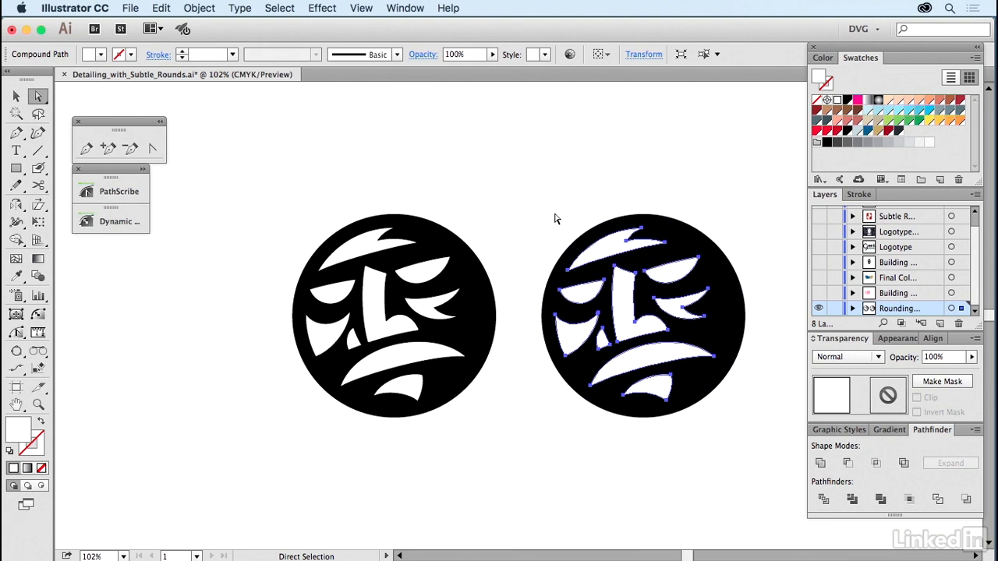
pyautogui.click(38, 314)
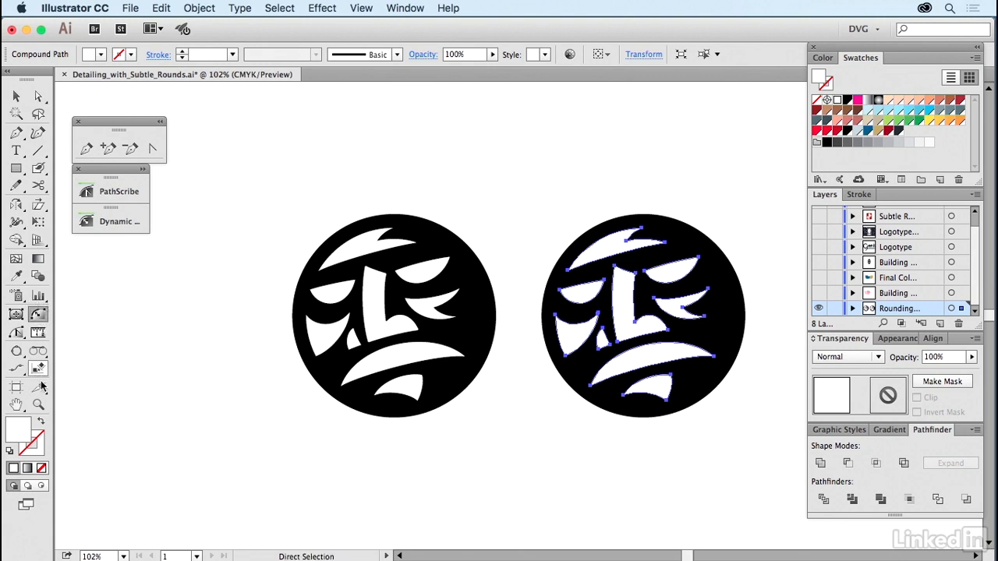
pyautogui.click(38, 404)
pyautogui.moveTo(523, 188); pyautogui.dragTo(776, 436)
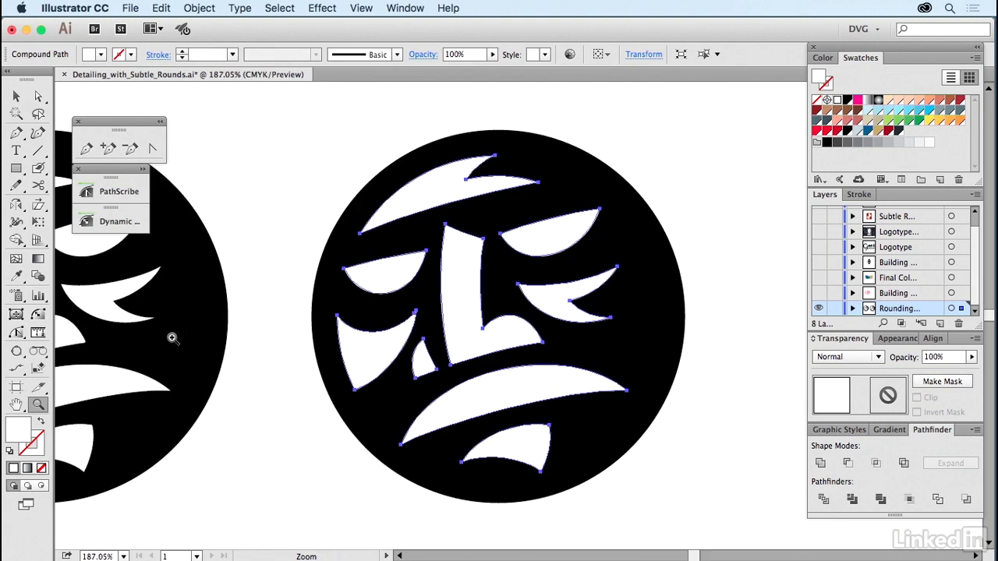
pyautogui.doubleClick(39, 314)
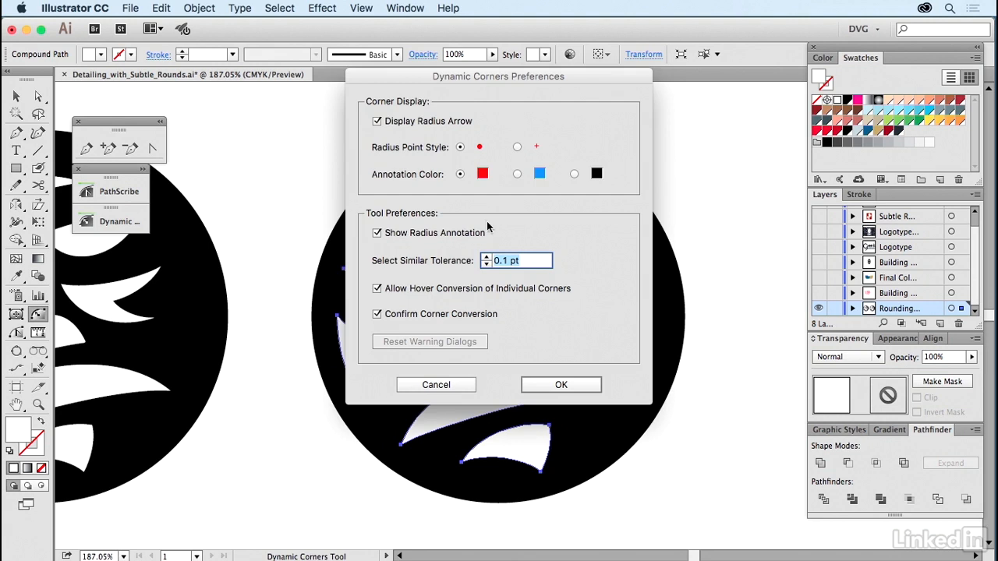
pyautogui.click(451, 390)
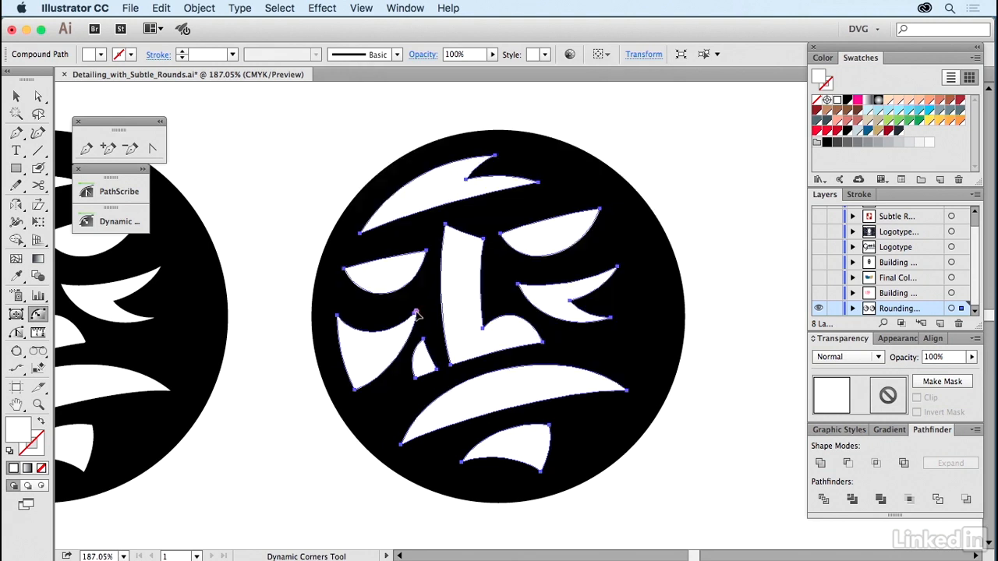
# Round the hair shape's two right-hand tips and the nose's upper-left and lower-left corners with the Dynamic Corners tool
pyautogui.click(38, 318)
pyautogui.moveTo(494, 156); pyautogui.dragTo(488, 162)
pyautogui.click(539, 184)
pyautogui.moveTo(450, 236); pyautogui.dragTo(450, 236)
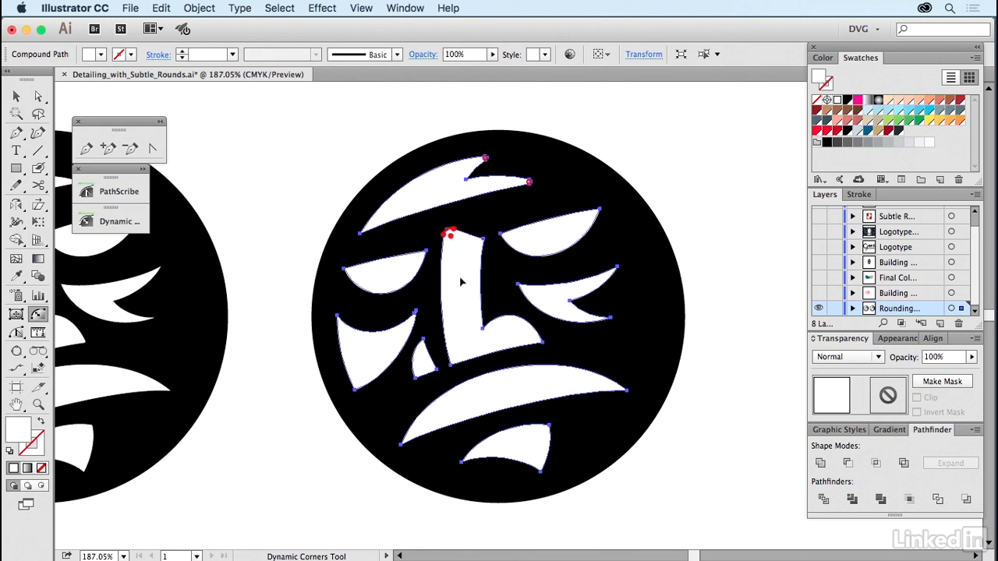
pyautogui.click(453, 367)
# Round both pointed corners of each eye shape with Dynamic Corners, about 2 pt at the right eye's outer corner
pyautogui.click(597, 211)
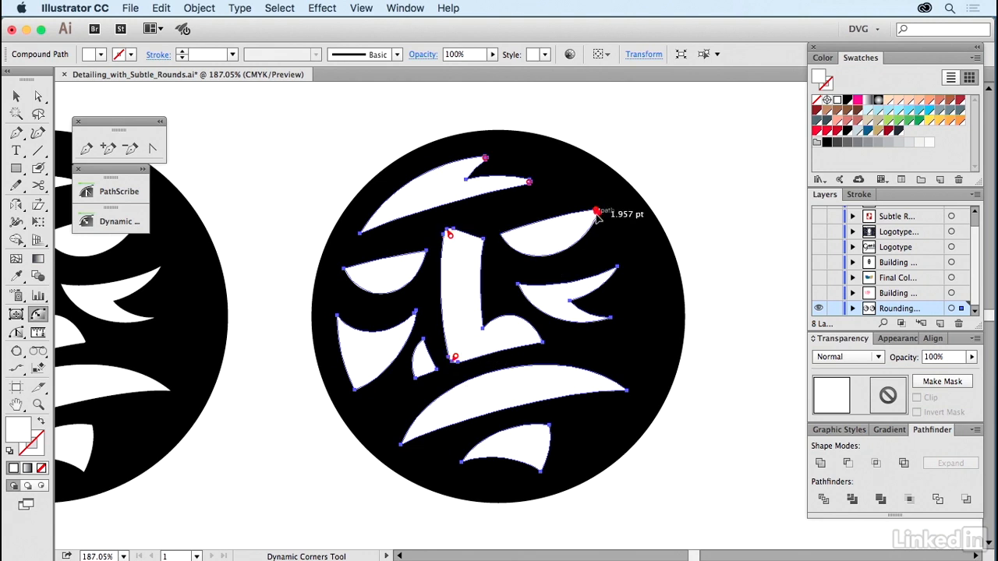
pyautogui.click(500, 237)
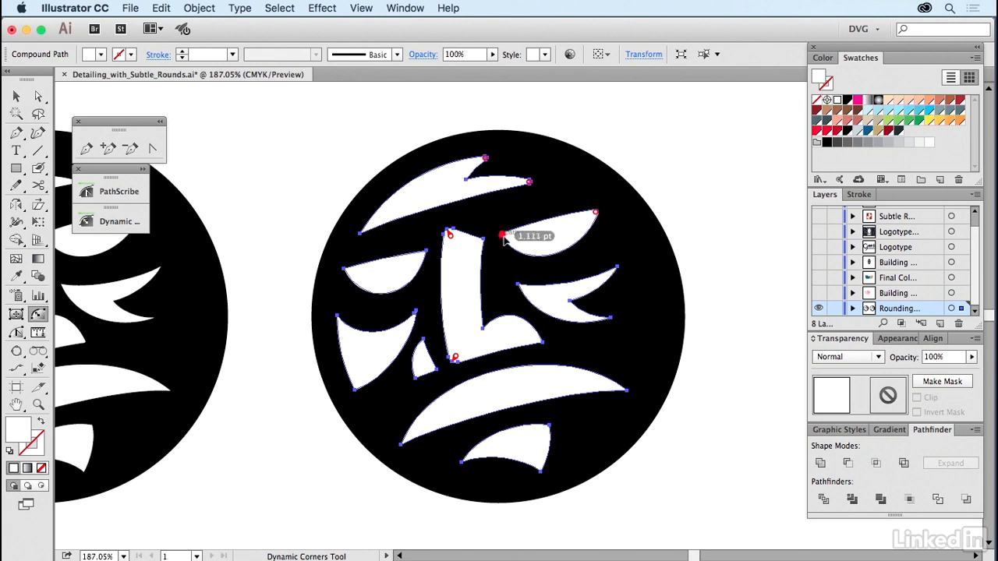
pyautogui.click(422, 254)
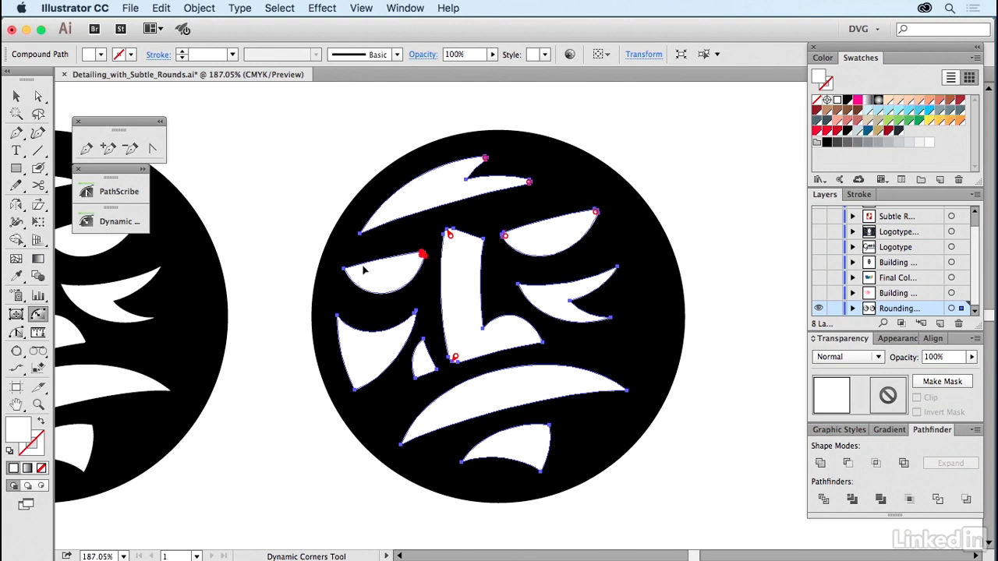
pyautogui.click(345, 269)
# Round the left corner of the mouth shape with Dynamic Corners and deselect the artwork to compare both faces
pyautogui.click(413, 439)
pyautogui.moveTo(416, 441)
pyautogui.mouseDown()
pyautogui.moveTo(463, 407)
pyautogui.moveTo(518, 395)
pyautogui.moveTo(460, 403)
pyautogui.moveTo(408, 428)
pyautogui.moveTo(400, 452)
pyautogui.moveTo(403, 445)
pyautogui.mouseUp()
pyautogui.click(755, 364)
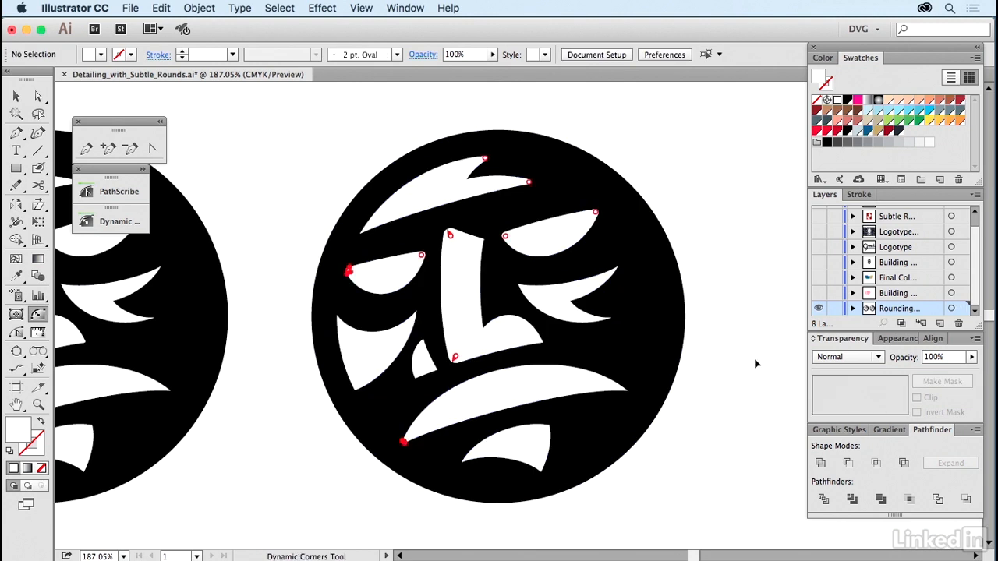
pyautogui.press('v')
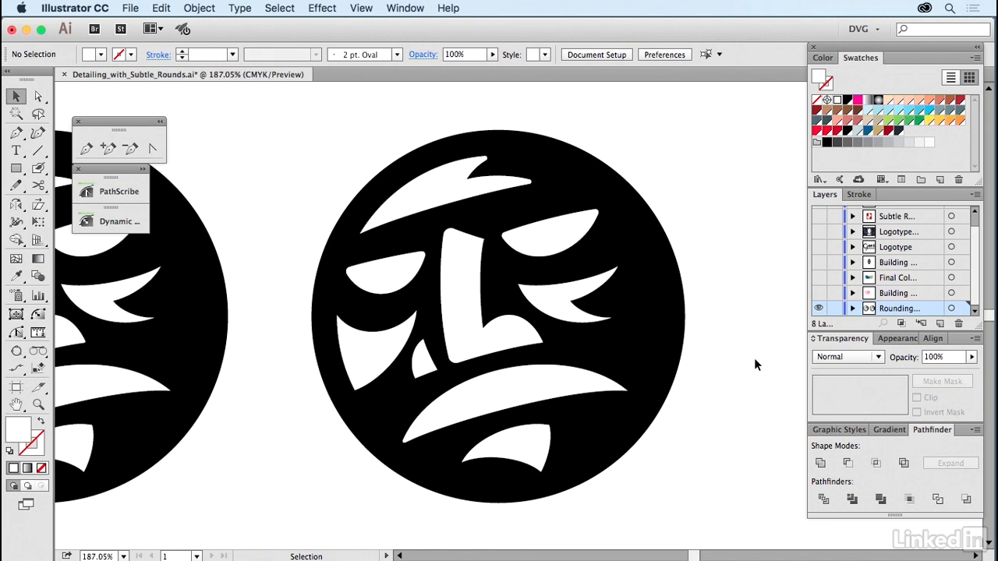
pyautogui.press('super+0')
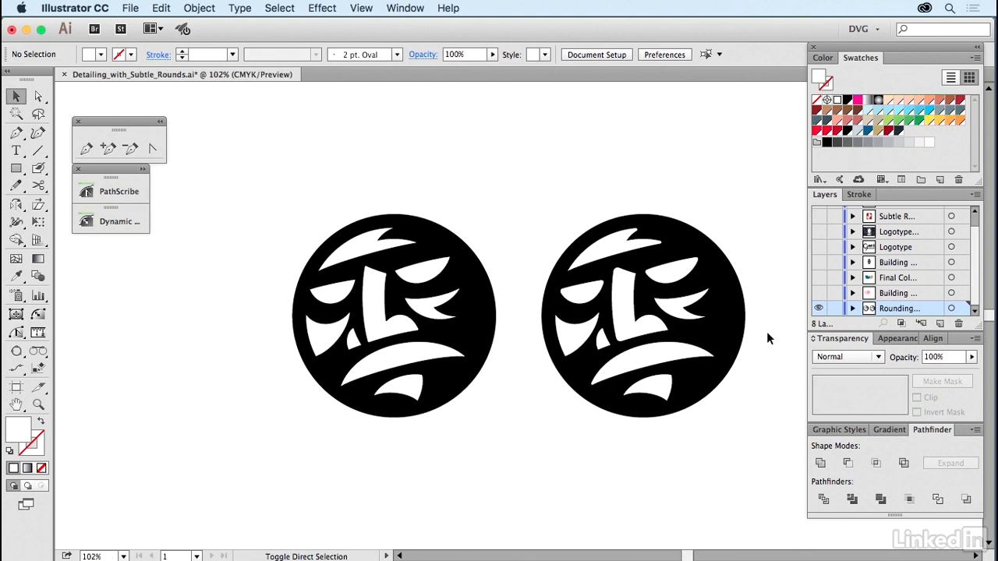
# Show the Building layer directly above the Rounding layer and hide the Rounding layer, bringing the pink outline shapes into close view
pyautogui.click(818, 293)
pyautogui.click(818, 308)
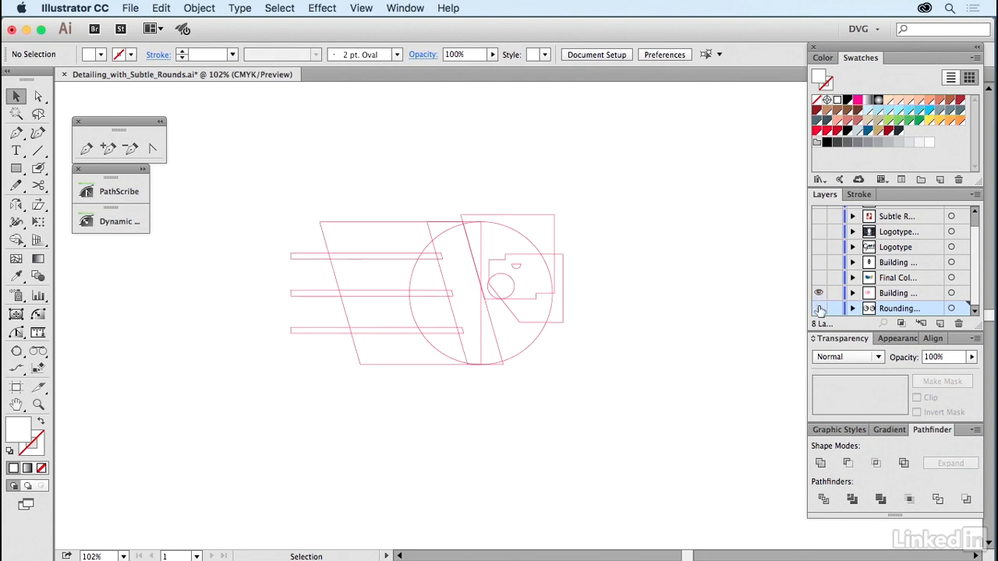
pyautogui.click(37, 404)
pyautogui.moveTo(283, 195); pyautogui.dragTo(640, 407)
pyautogui.press('v')
pyautogui.hscroll(5, 651, 228)
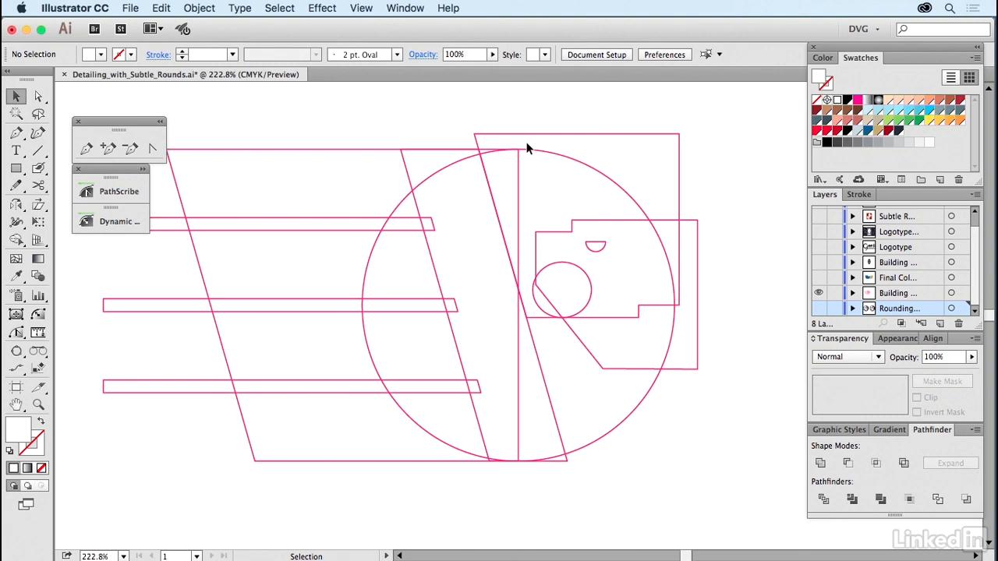
# Unite the large circle with the slanted body shape, and intersect the head outline with the body so its right side follows the curve
pyautogui.click(513, 164)
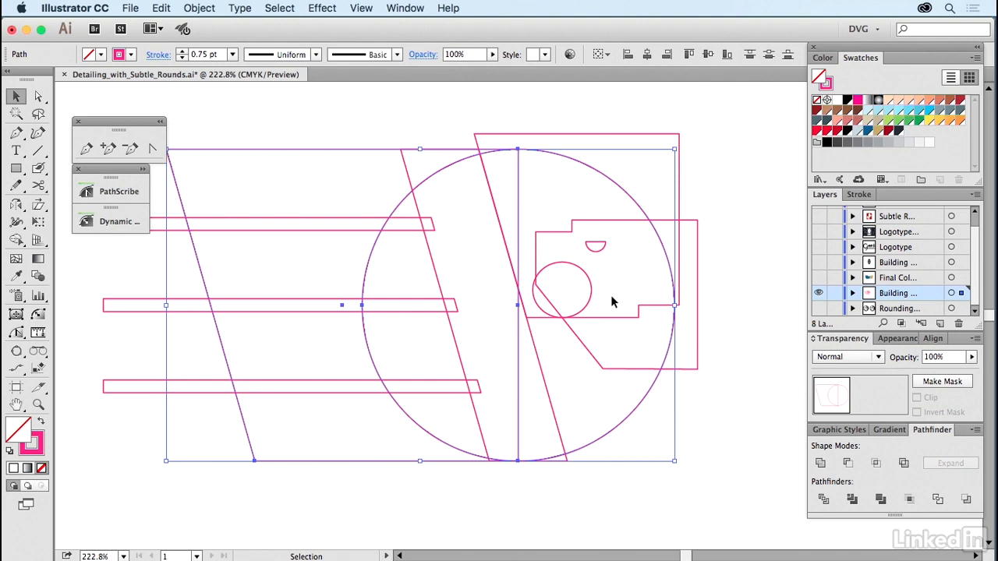
pyautogui.click(821, 463)
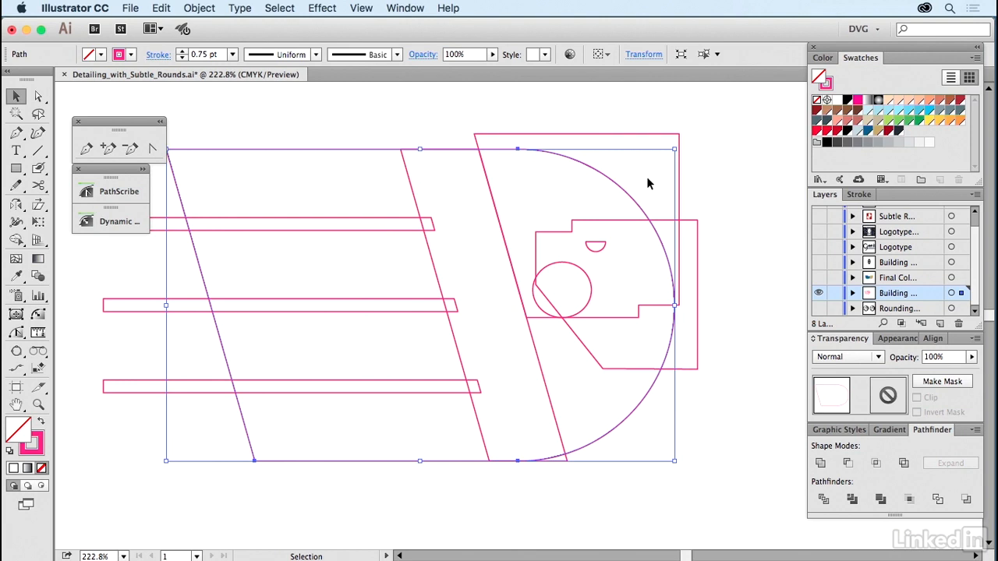
pyautogui.keyDown('shift'); pyautogui.click(665, 226); pyautogui.keyUp('shift')
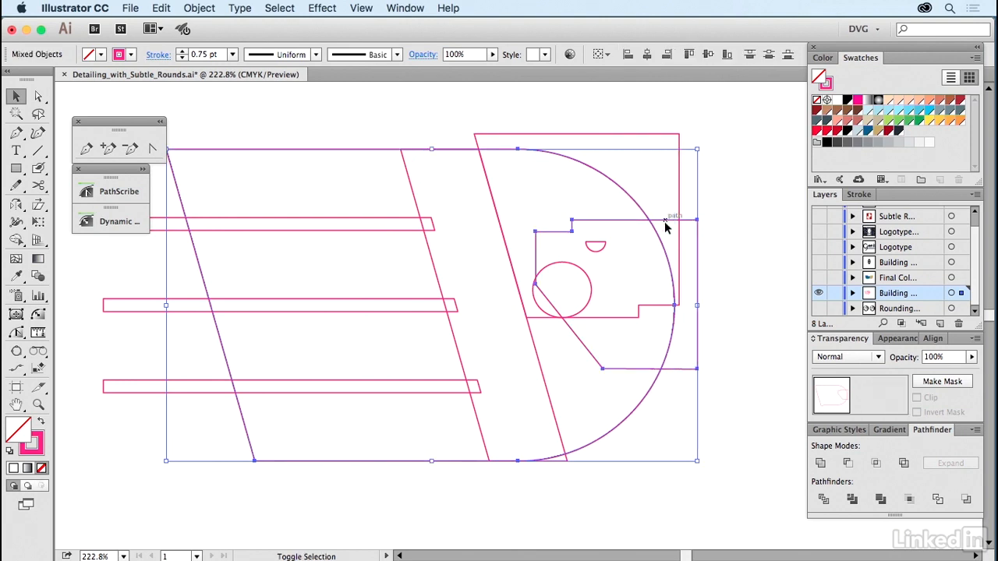
pyautogui.click(875, 463)
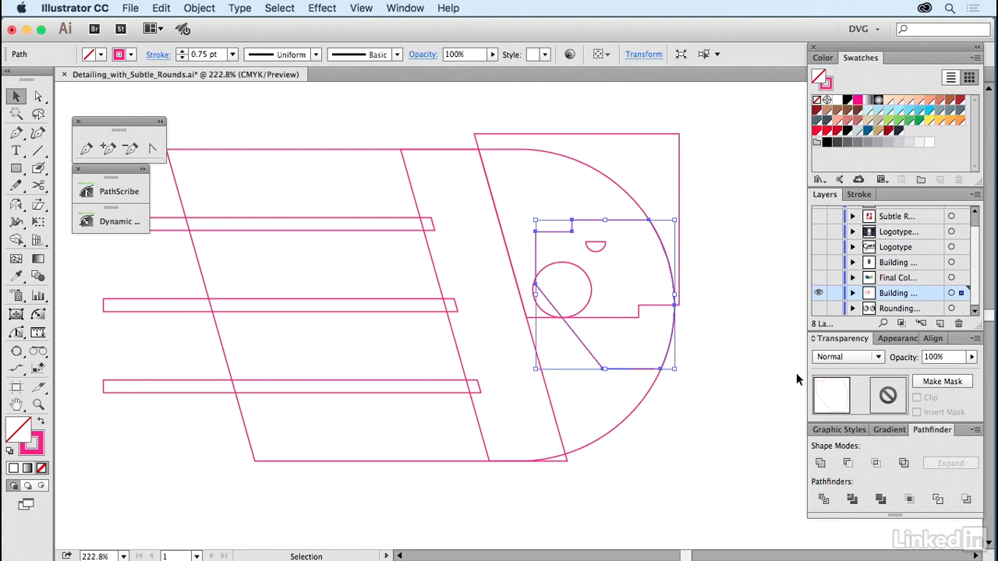
pyautogui.click(733, 253)
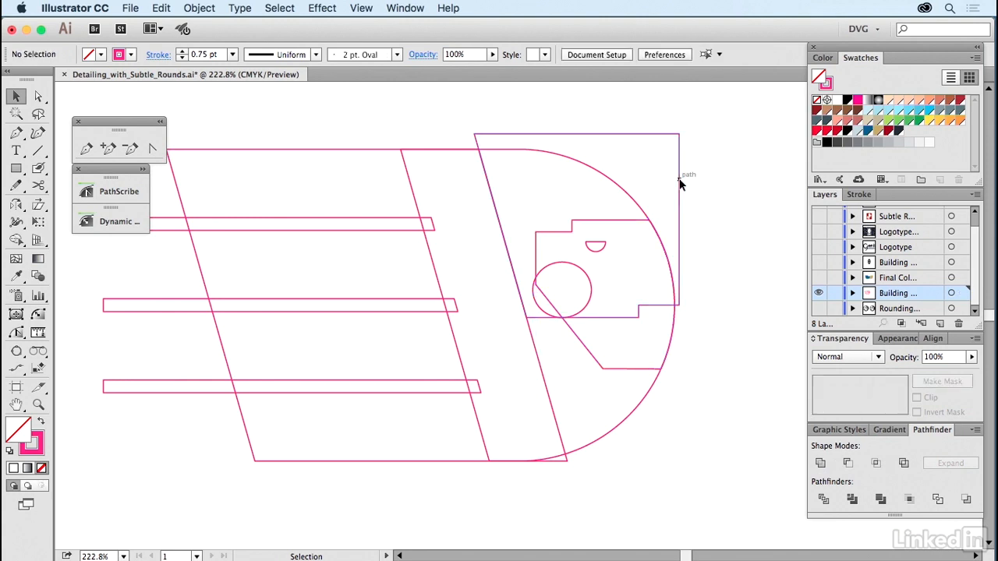
# Subtract the large angular shape at the upper right from the united body shape with Minus Front, and deselect
pyautogui.click(679, 181)
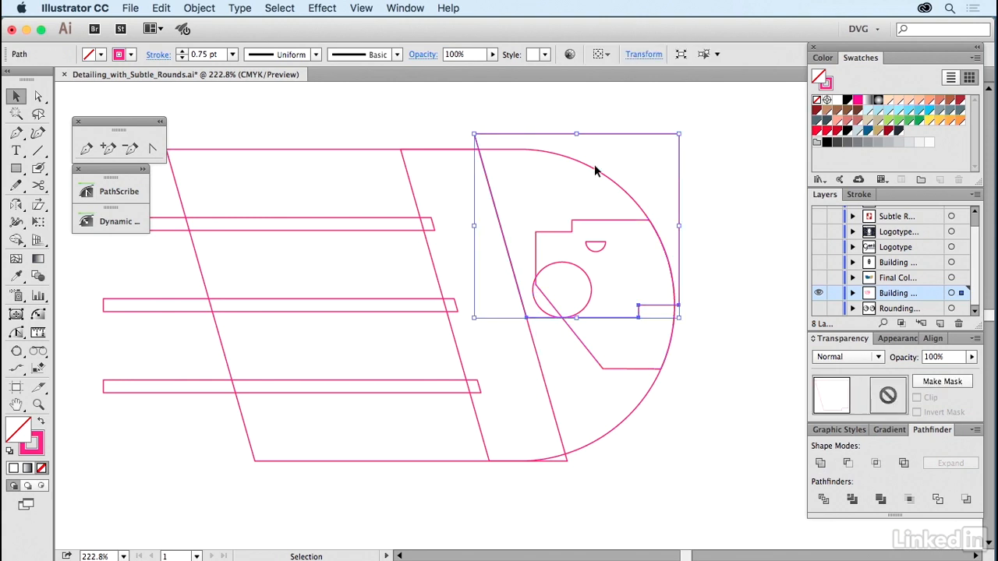
pyautogui.keyDown('shift'); pyautogui.click(533, 151); pyautogui.keyUp('shift')
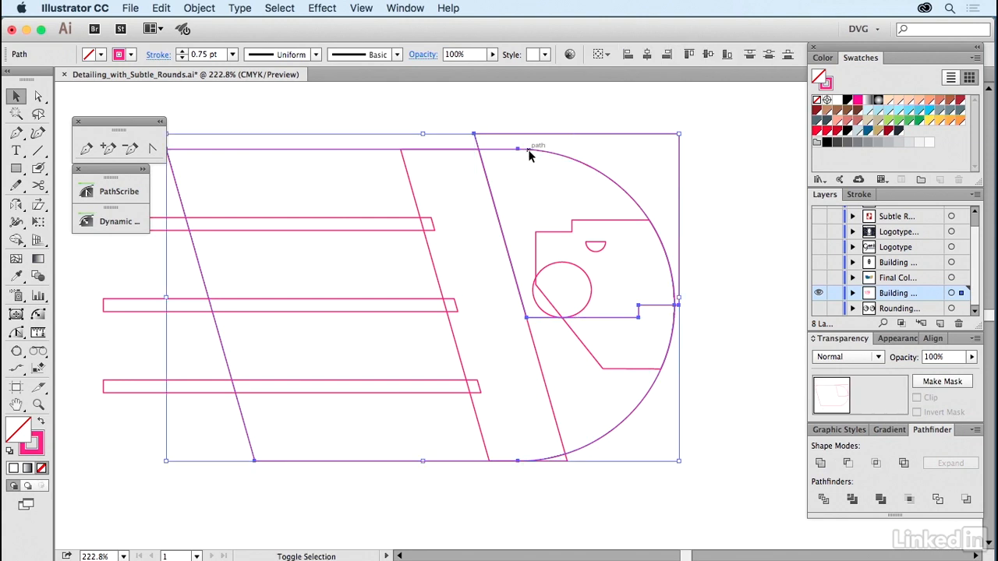
pyautogui.click(848, 463)
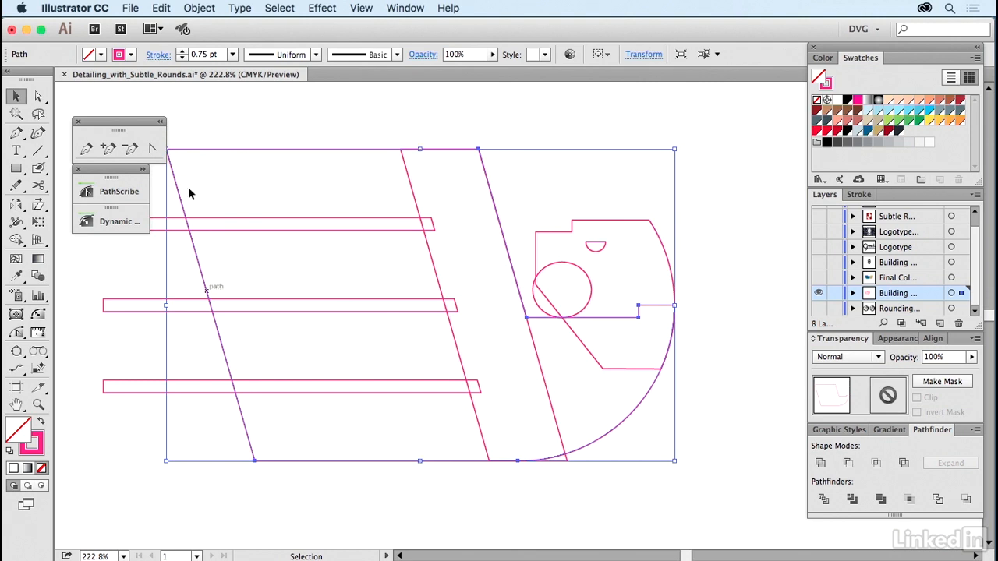
pyautogui.click(748, 297)
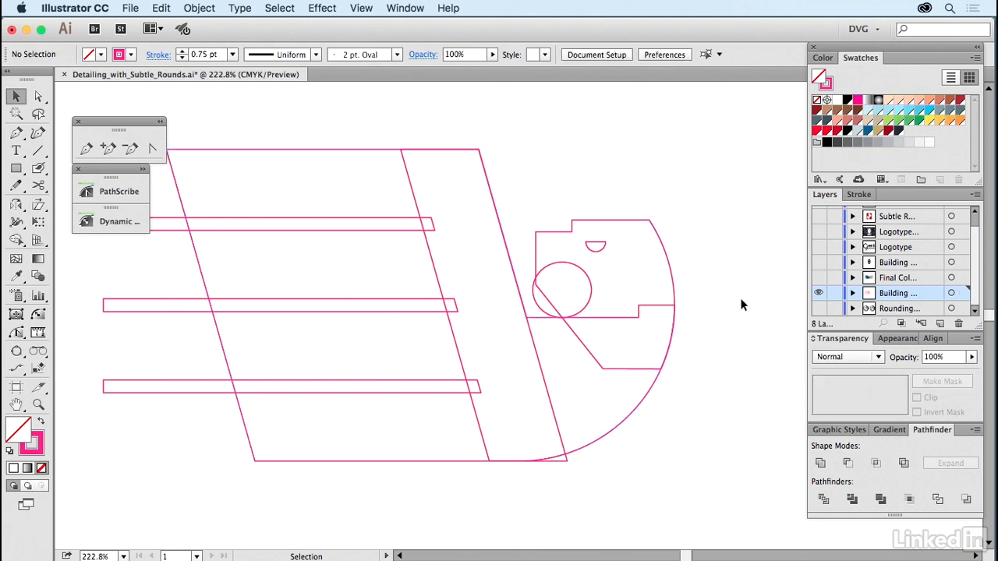
# Subtract the small circle from the head shape with Minus Front
pyautogui.click(623, 368)
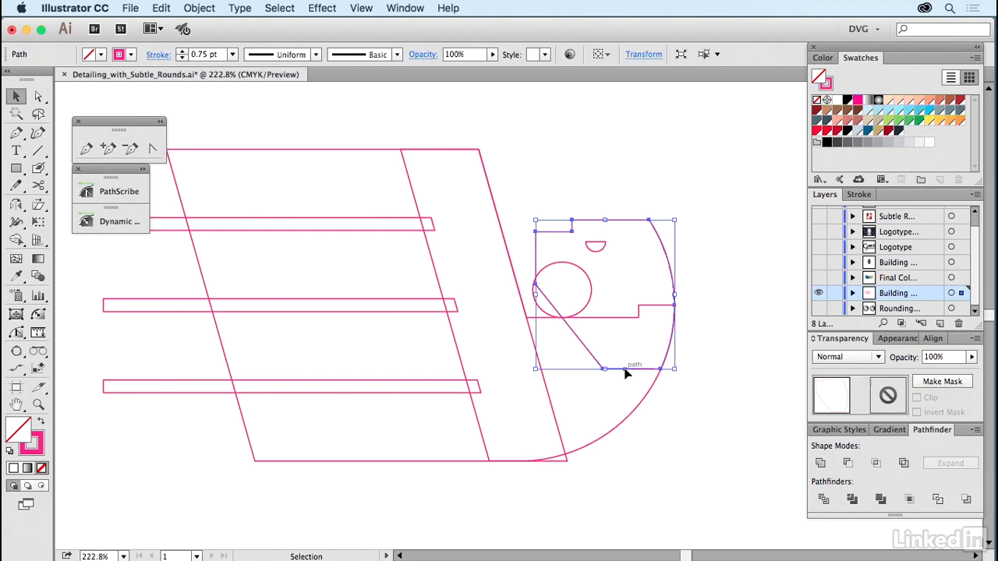
pyautogui.click(588, 280)
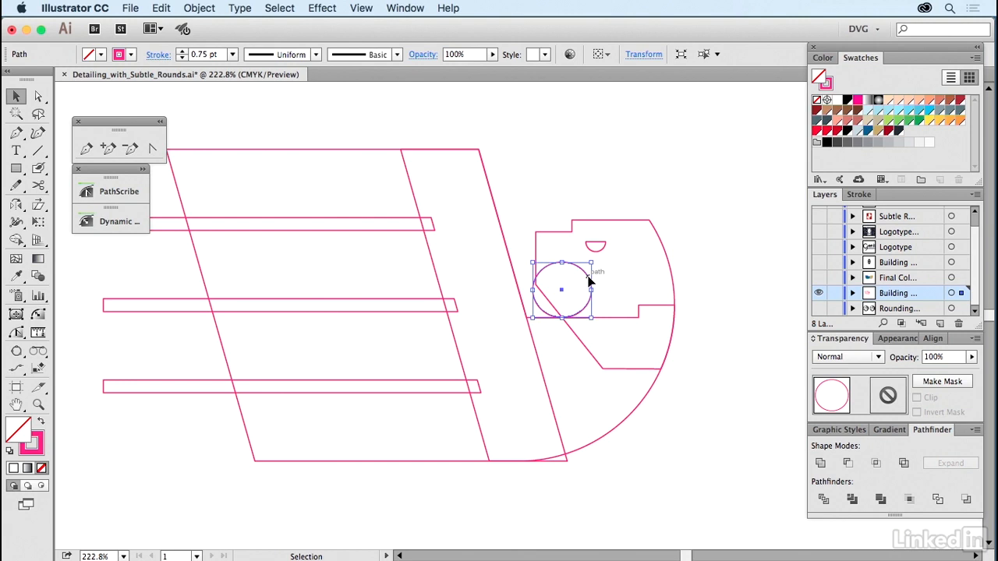
pyautogui.keyDown('shift'); pyautogui.click(562, 232); pyautogui.keyUp('shift')
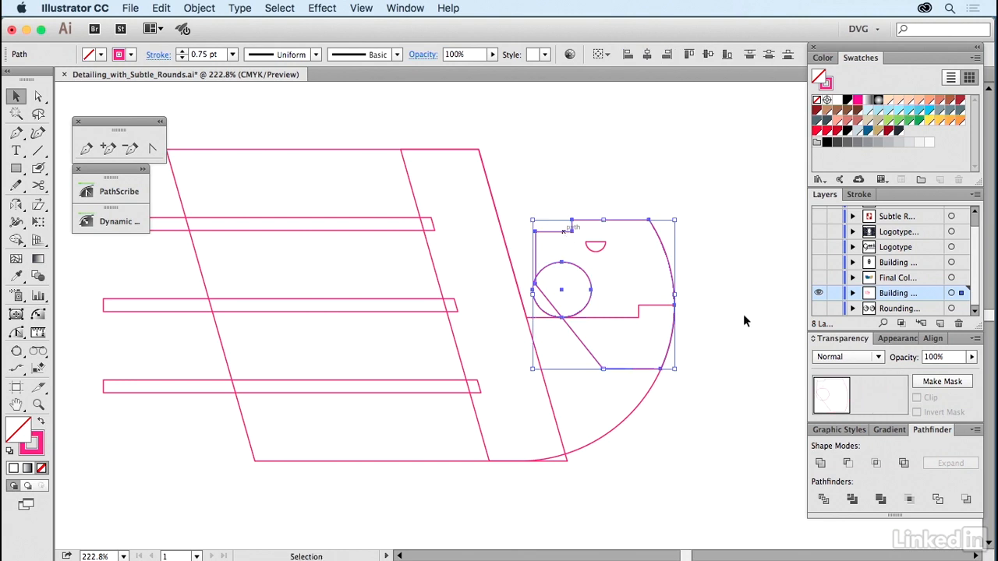
pyautogui.click(848, 463)
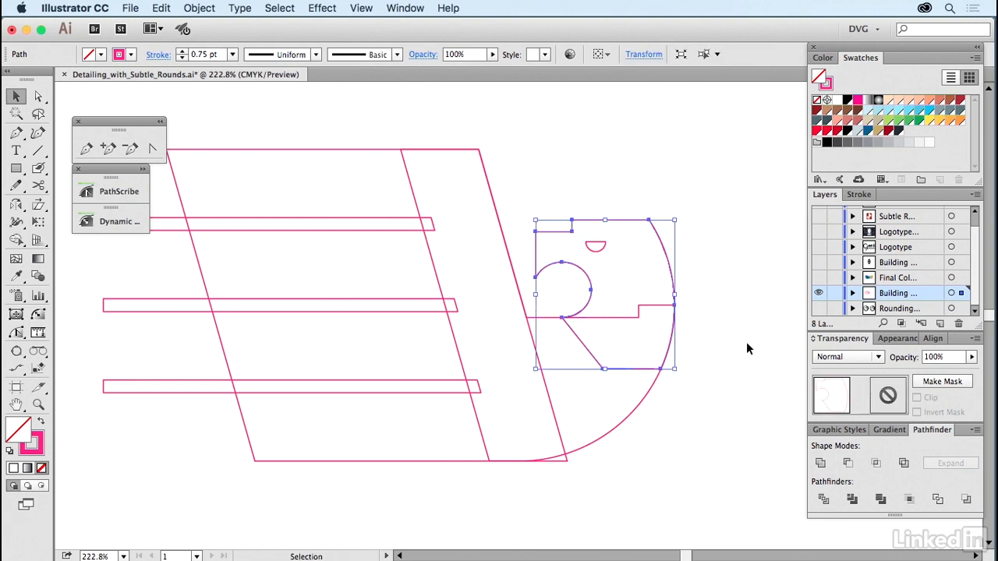
# Try to unite the head shape with the body shape
pyautogui.keyDown('shift'); pyautogui.click(651, 303); pyautogui.keyUp('shift')
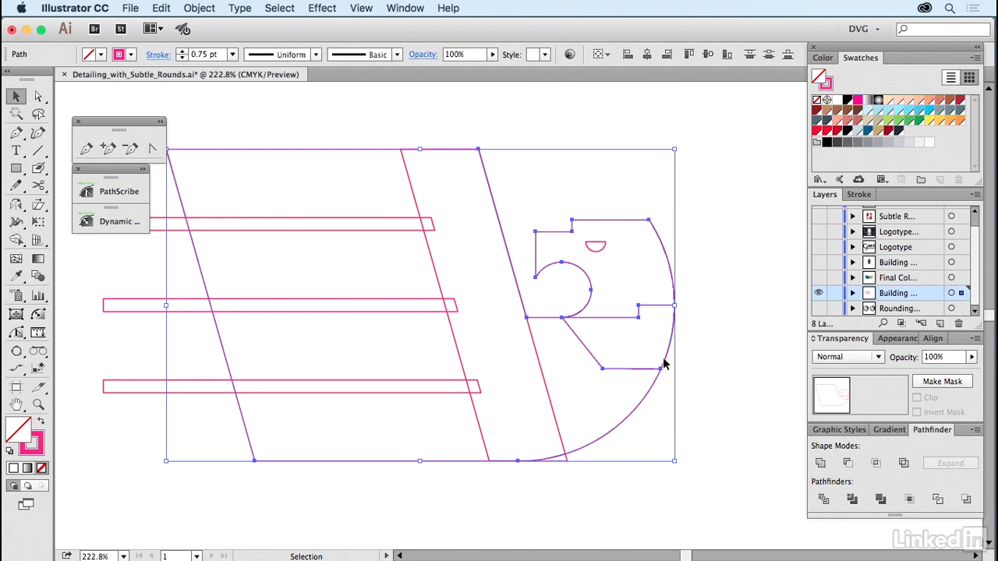
pyautogui.click(821, 463)
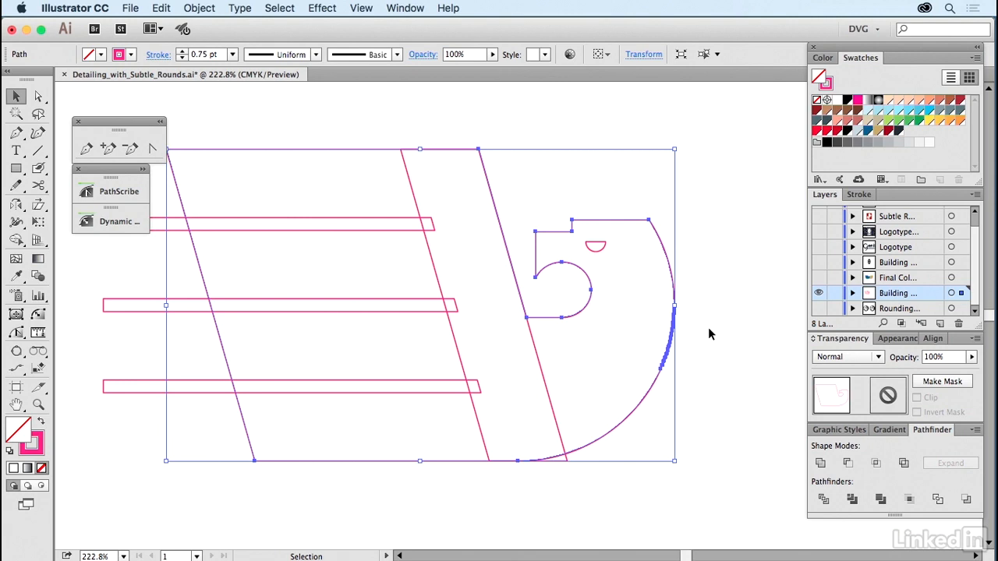
pyautogui.press('super+z')
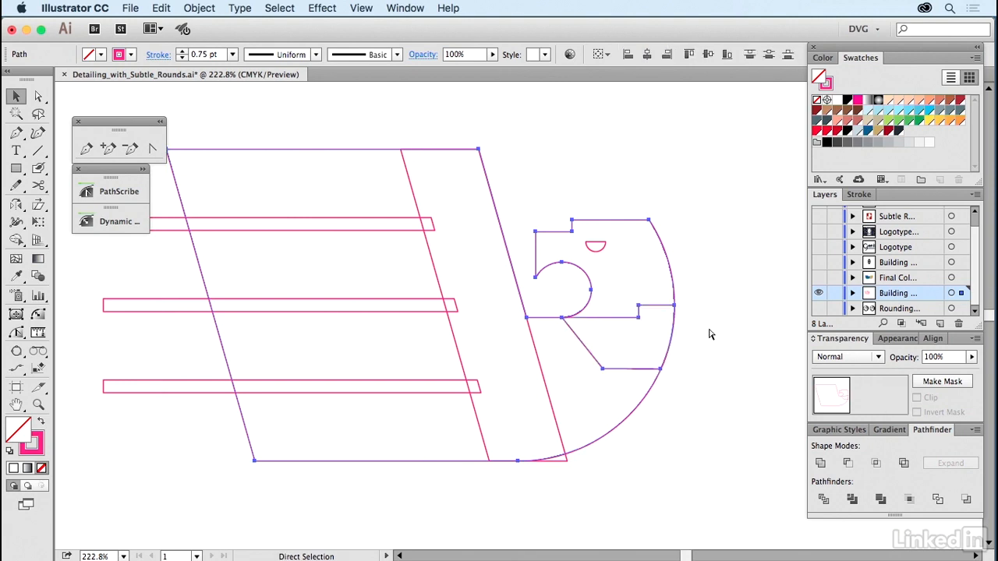
pyautogui.click(709, 325)
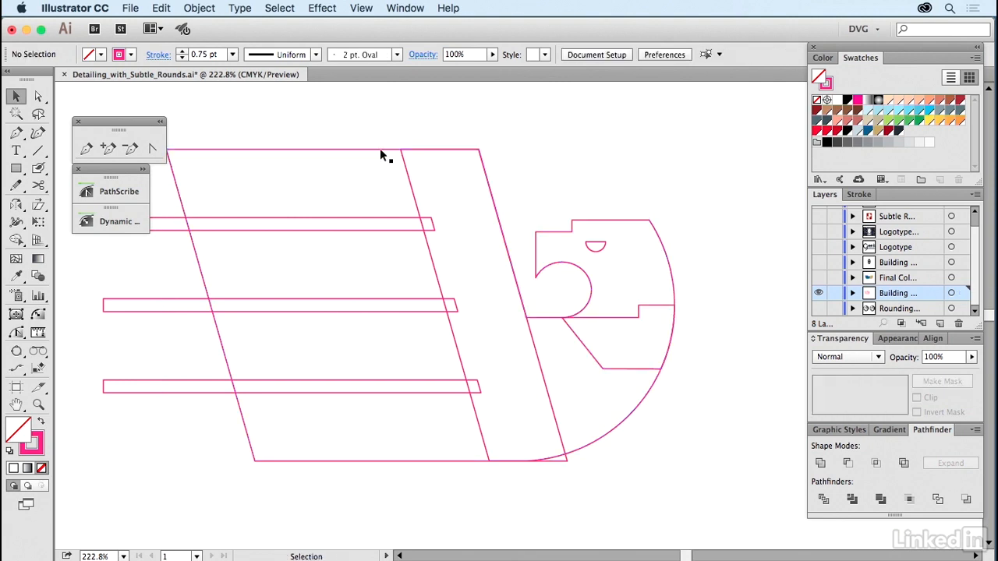
# Draw a closed four-sided Pen shape over the head's lower-right curved edge, starting at the shared anchor, and subtract it from the head
pyautogui.click(17, 134)
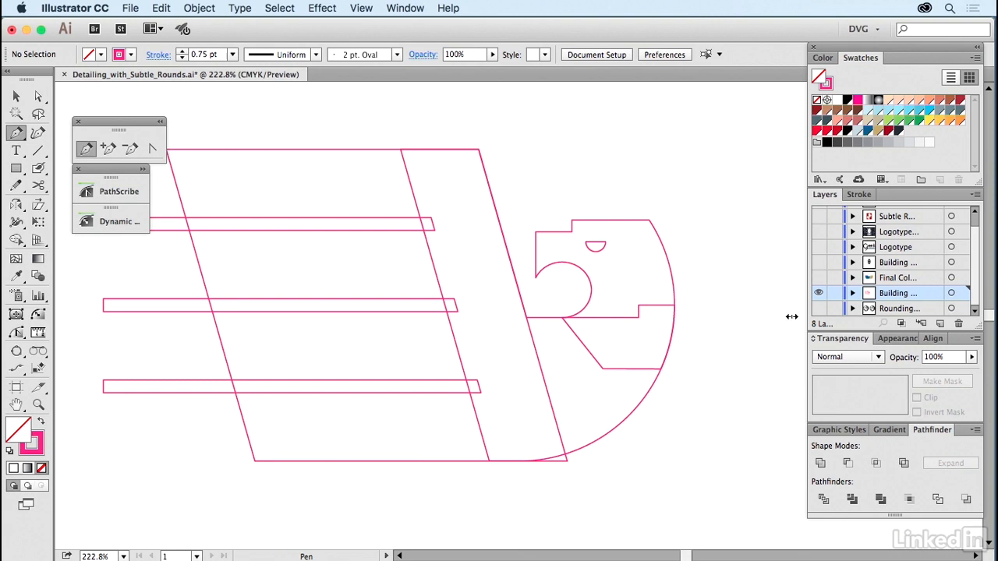
pyautogui.click(700, 313)
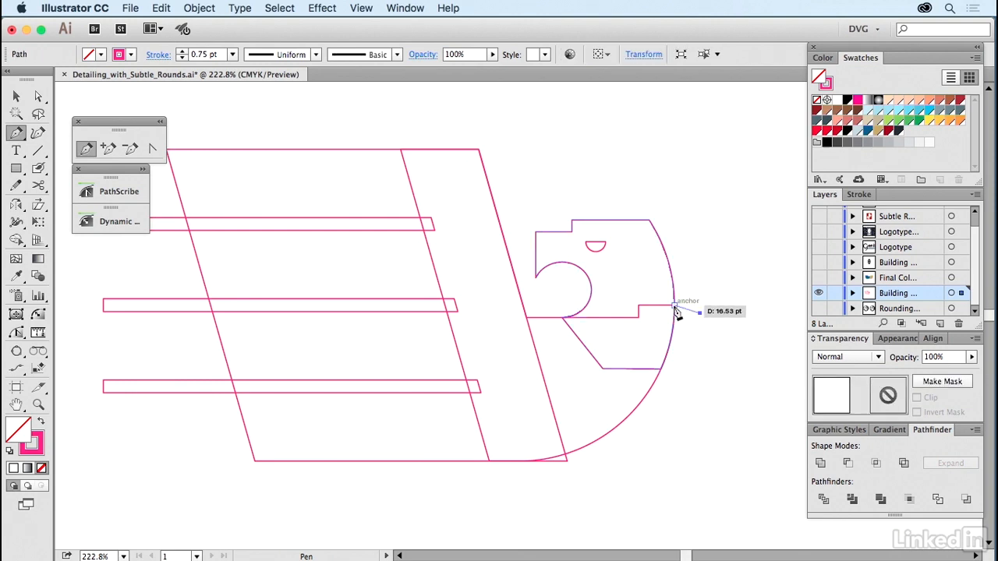
pyautogui.click(675, 306)
pyautogui.click(626, 393)
pyautogui.click(692, 401)
pyautogui.click(700, 314)
pyautogui.press('v')
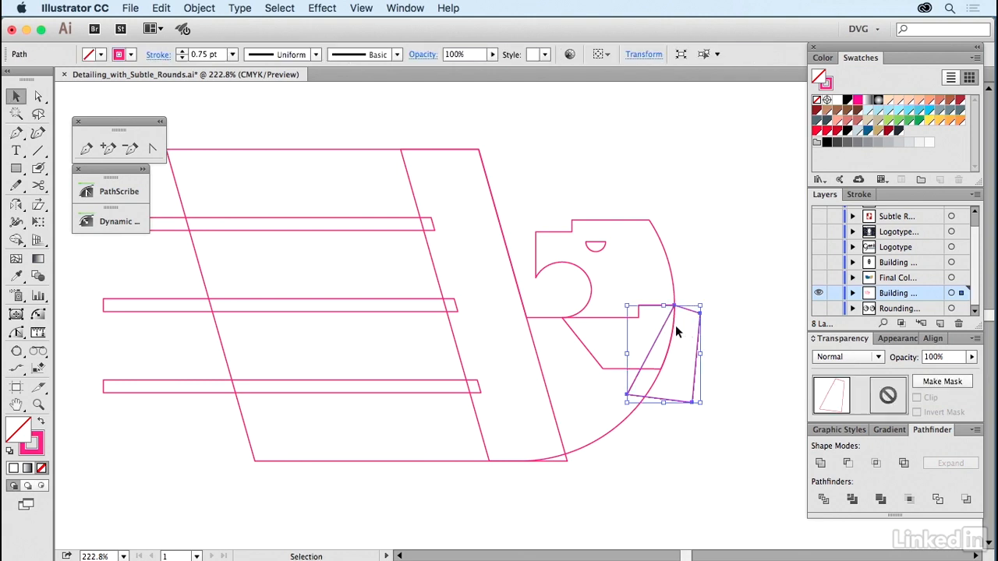
pyautogui.keyDown('shift'); pyautogui.click(612, 369); pyautogui.keyUp('shift')
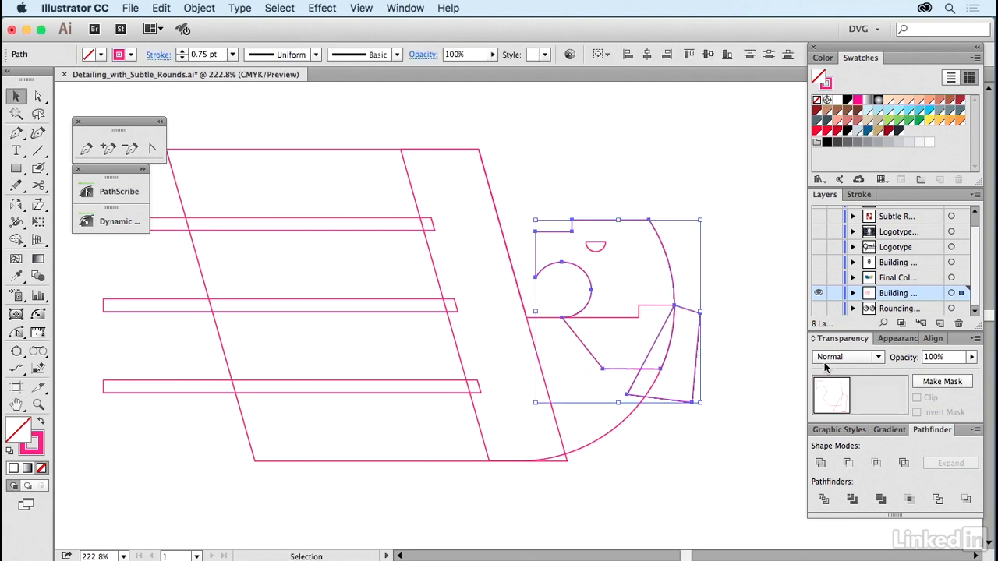
pyautogui.click(847, 464)
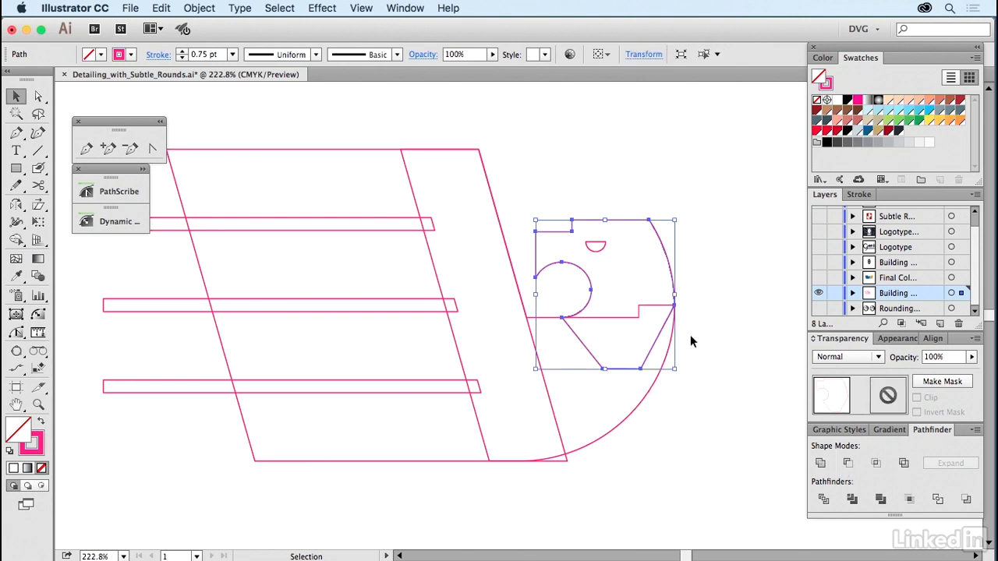
# Unite the trimmed head shape with the body shape and deselect the result
pyautogui.keyDown('shift'); pyautogui.click(671, 348); pyautogui.keyUp('shift')
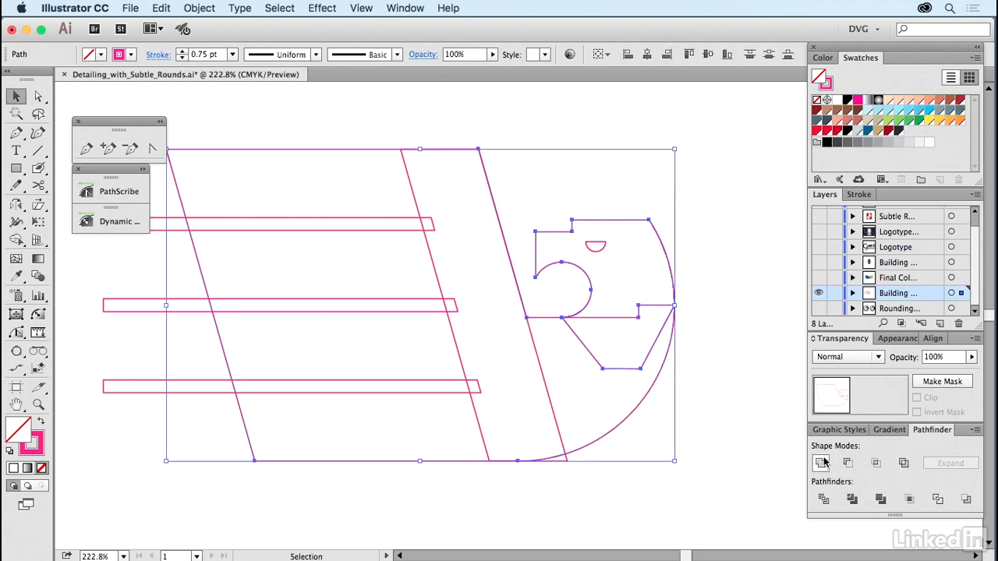
pyautogui.click(821, 462)
pyautogui.press('a')
pyautogui.press('v')
pyautogui.click(738, 325)
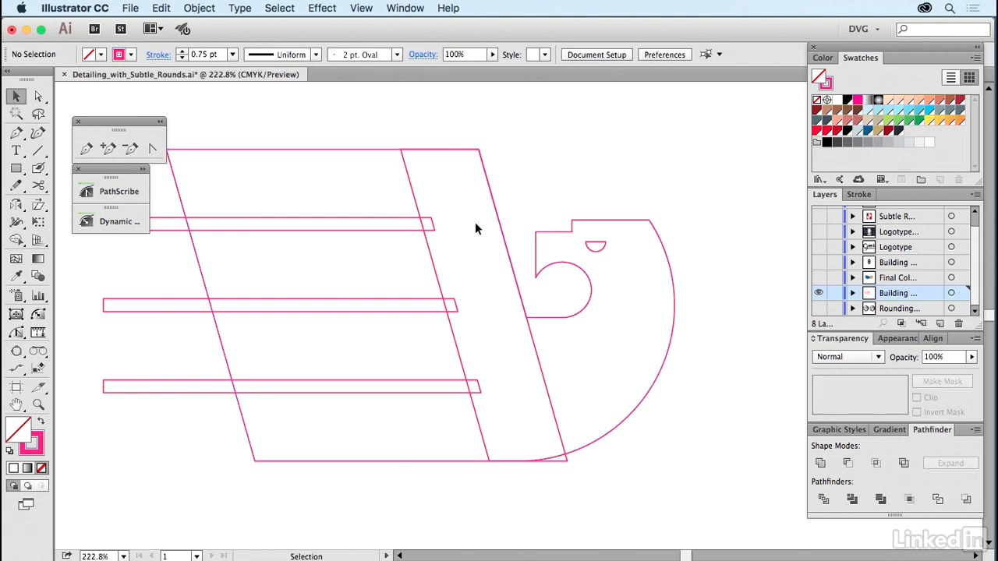
# Subtract the slanted parallelogram from the three thin horizontal bars with Minus Front, trimming their ends at an angle
pyautogui.click(428, 243)
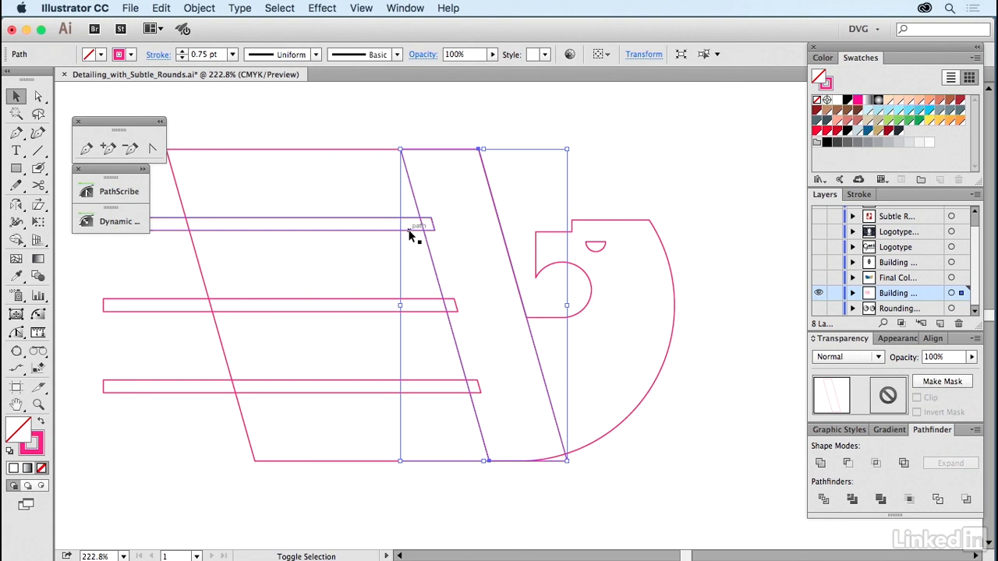
pyautogui.keyDown('shift'); pyautogui.click(409, 232); pyautogui.keyUp('shift')
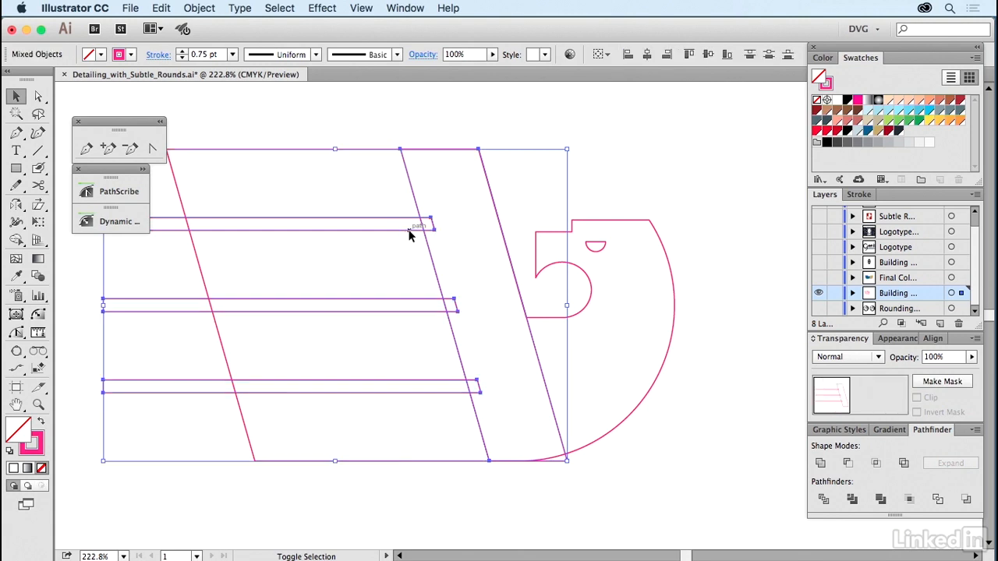
pyautogui.click(847, 463)
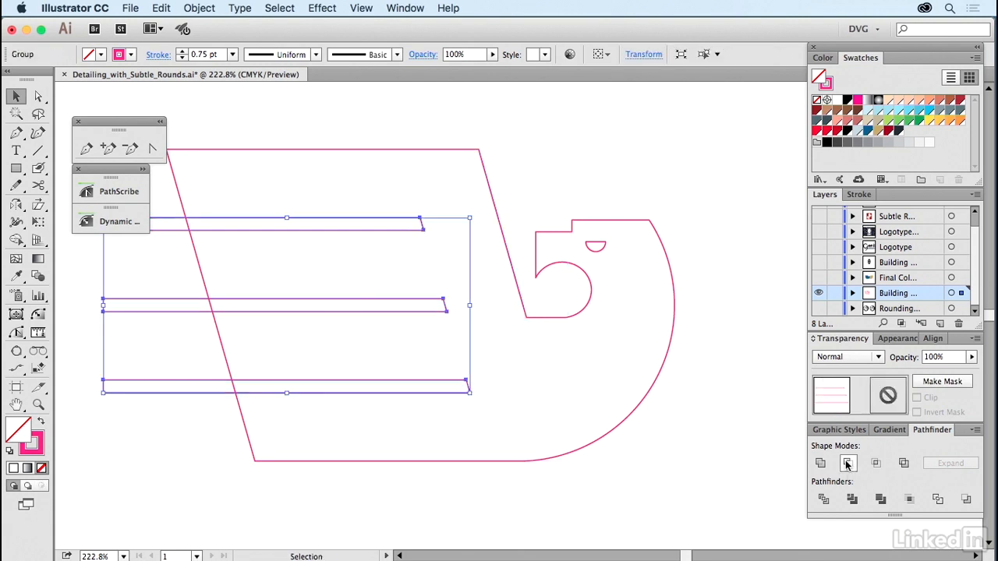
# Subtract the three trimmed bars from the united body shape with Minus Front to cut the feather gaps, and deselect
pyautogui.keyDown('shift'); pyautogui.click(488, 176); pyautogui.keyUp('shift')
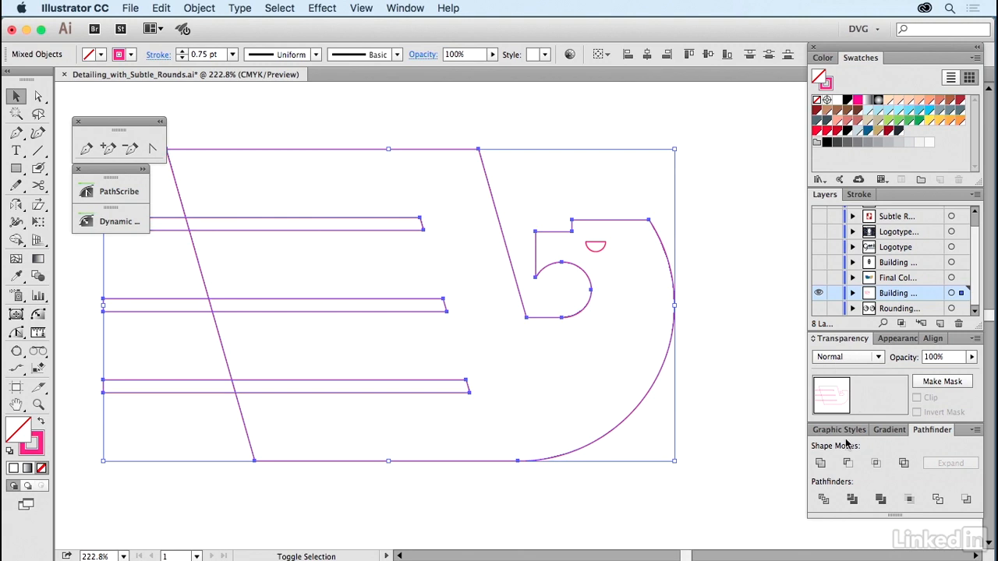
pyautogui.click(852, 465)
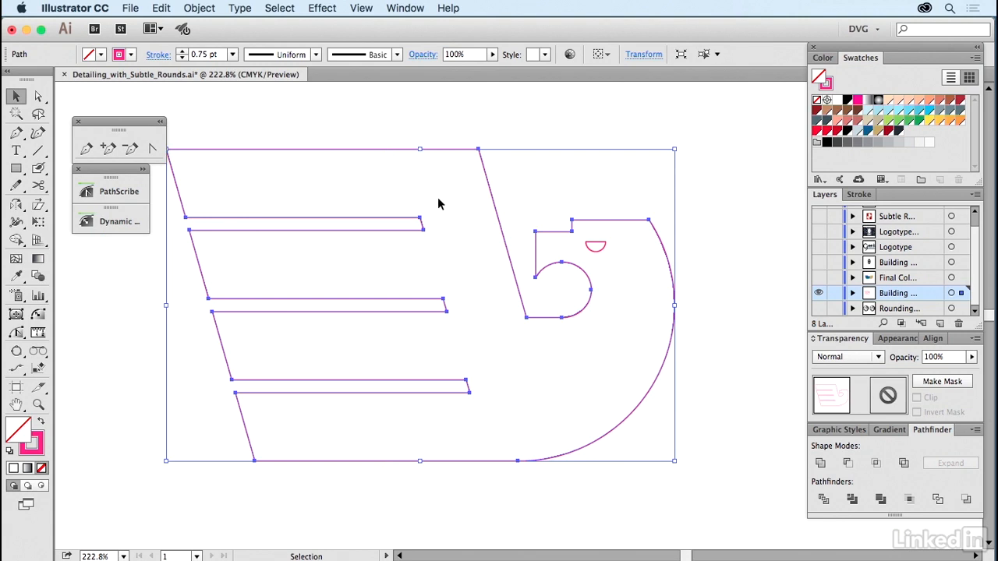
pyautogui.click(543, 177)
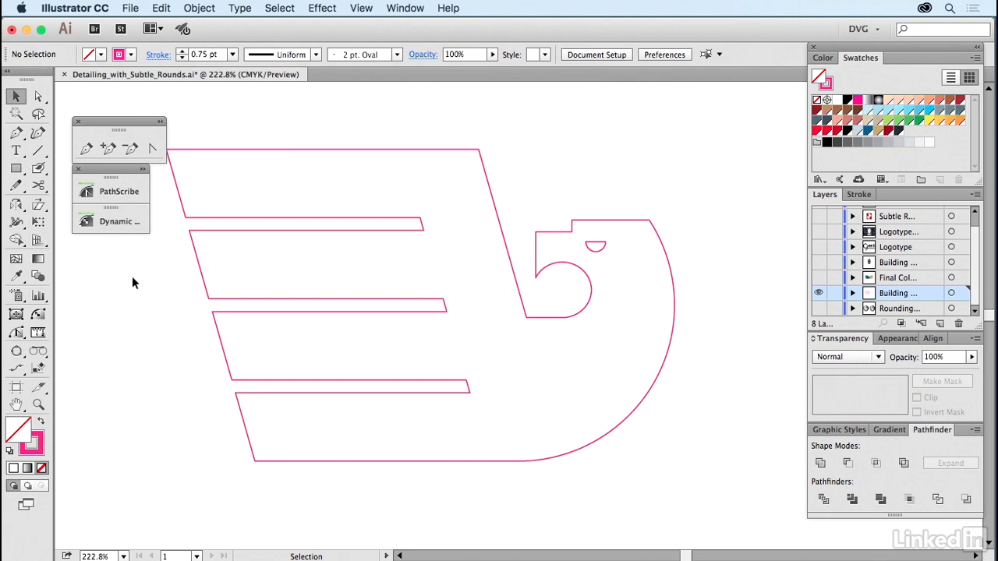
# Round the bird's brow step, back of the head, sharp neck notch and upper wing shoulder with the Dynamic Corners tool
pyautogui.click(38, 313)
pyautogui.moveTo(573, 222); pyautogui.dragTo(662, 242)
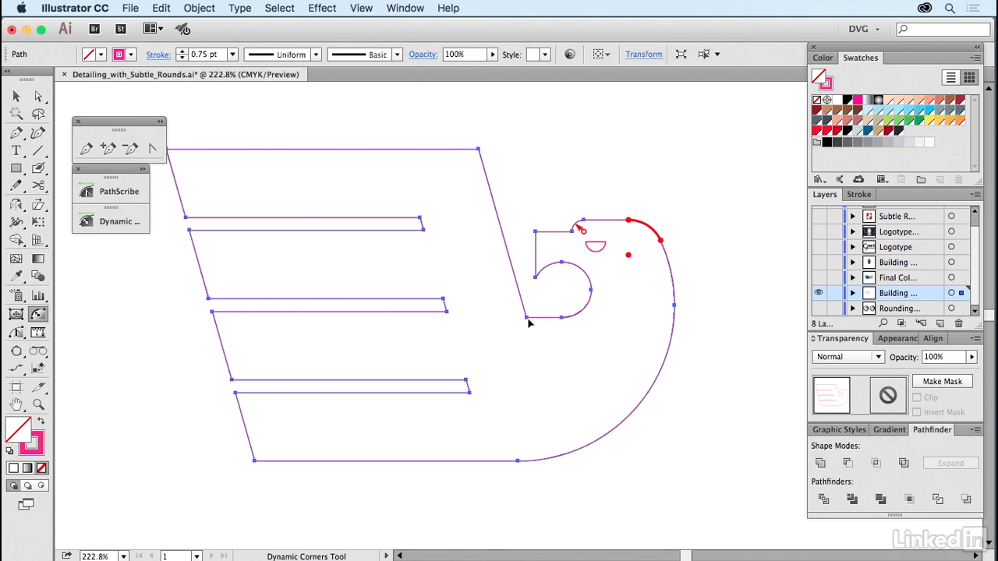
pyautogui.moveTo(528, 321); pyautogui.dragTo(562, 272)
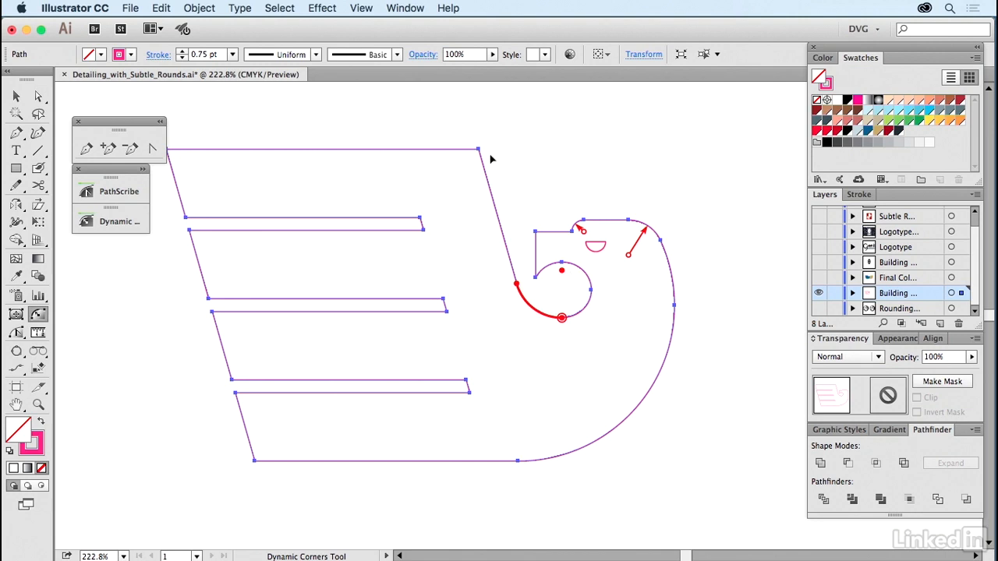
pyautogui.moveTo(478, 154)
pyautogui.moveTo(478, 155); pyautogui.dragTo(491, 197)
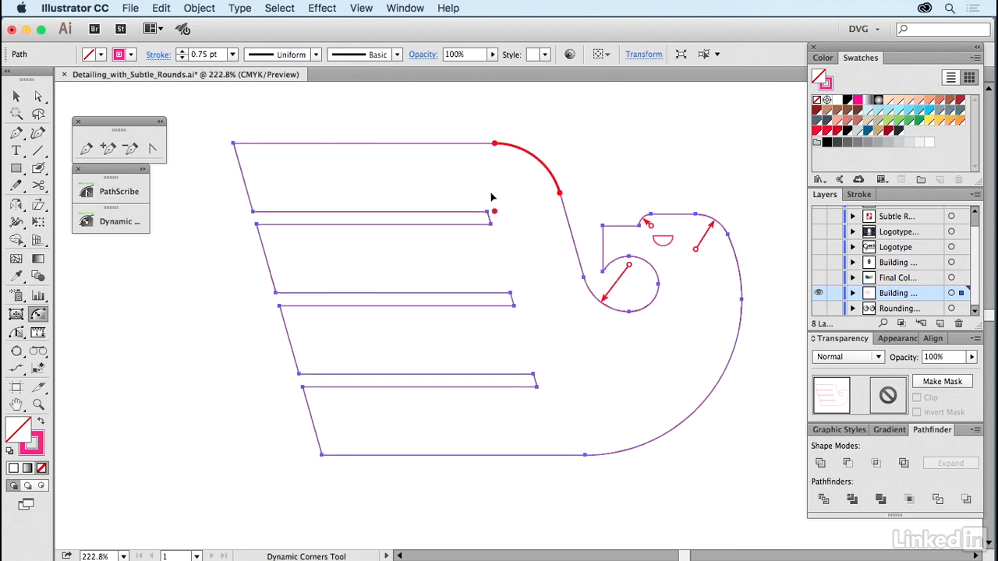
# Round the lower outer corner of each of the four feathers with matching large Dynamic Corners
pyautogui.click(255, 215)
pyautogui.click(277, 299)
pyautogui.click(300, 377)
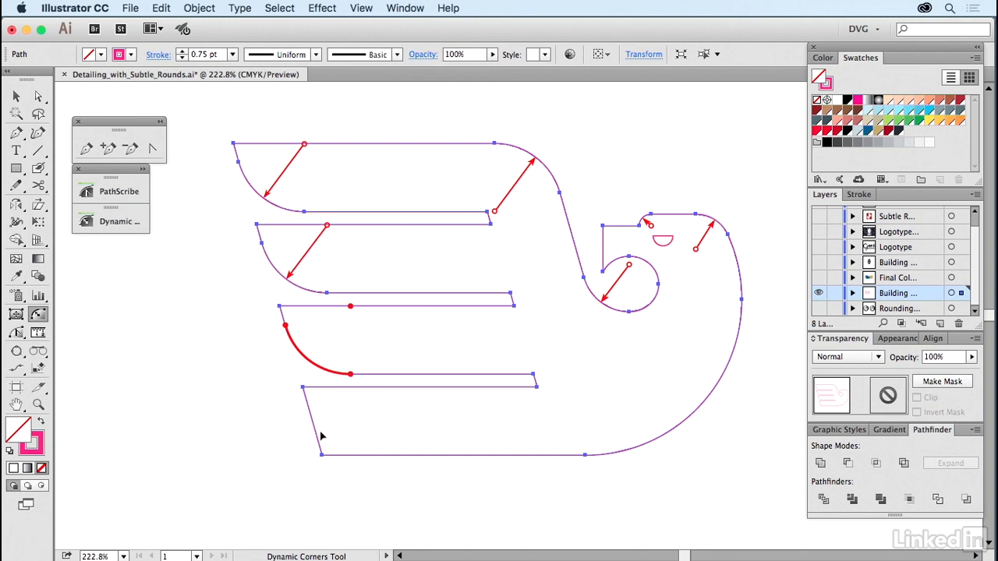
pyautogui.click(323, 455)
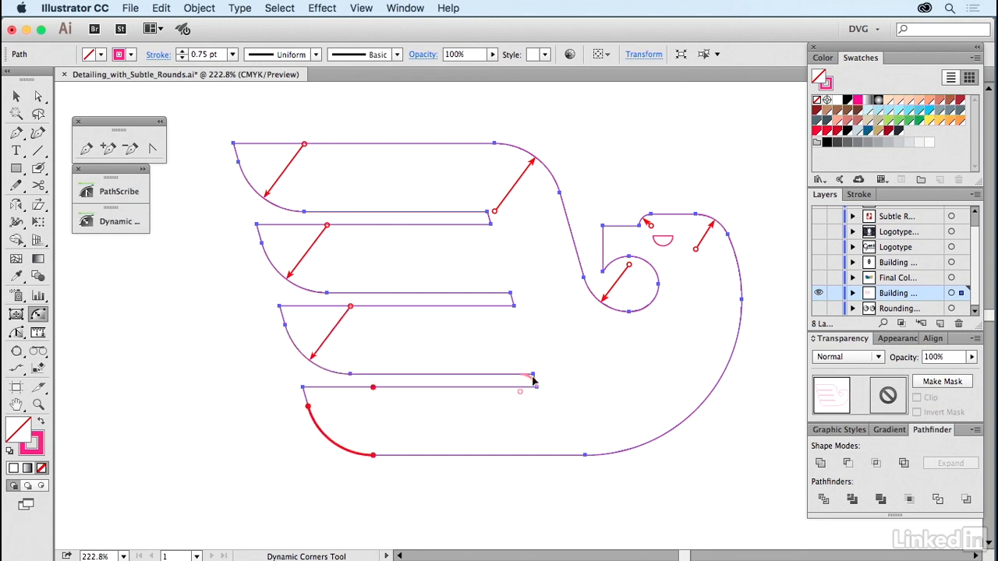
# Round the upper corner at the inner end of each of the three feather gaps with Dynamic Corners
pyautogui.moveTo(535, 385); pyautogui.dragTo(506, 401)
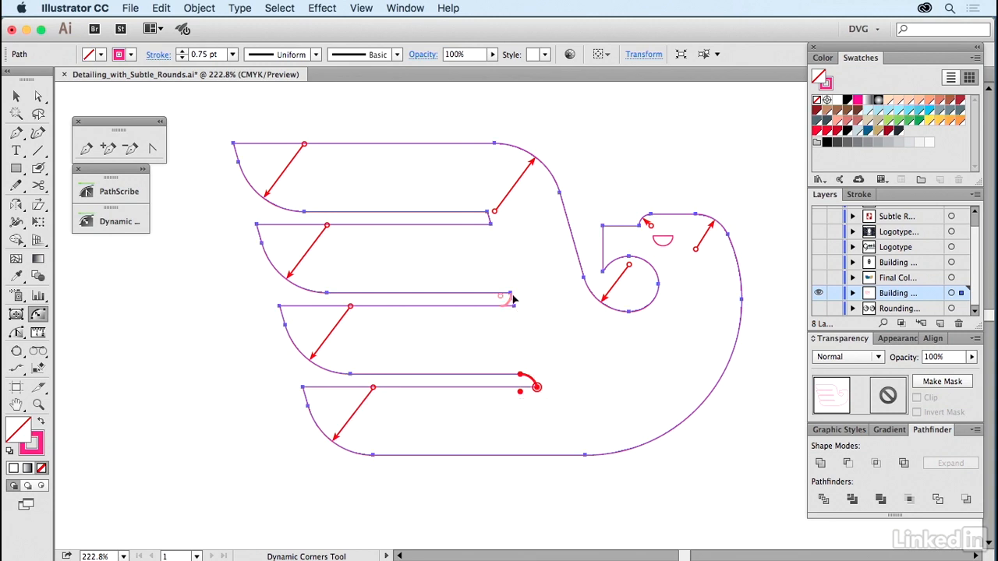
pyautogui.click(514, 306)
pyautogui.click(489, 215)
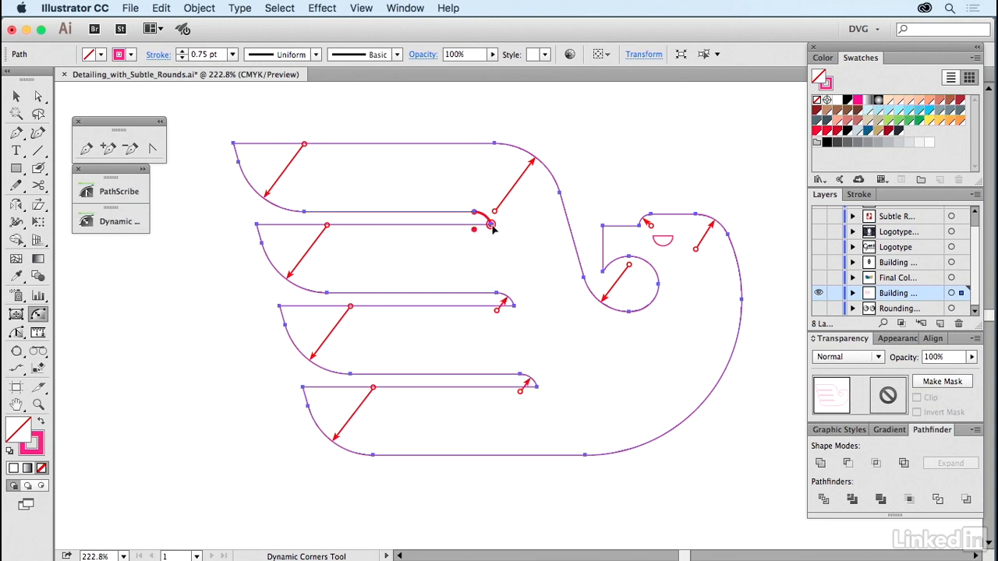
# Round the beak's upper front corner with Dynamic Corners and deselect the bird shape
pyautogui.keyDown('super'); pyautogui.click(582, 241); pyautogui.keyUp('super')
pyautogui.press('space')
pyautogui.moveTo(582, 237); pyautogui.dragTo(542, 250)
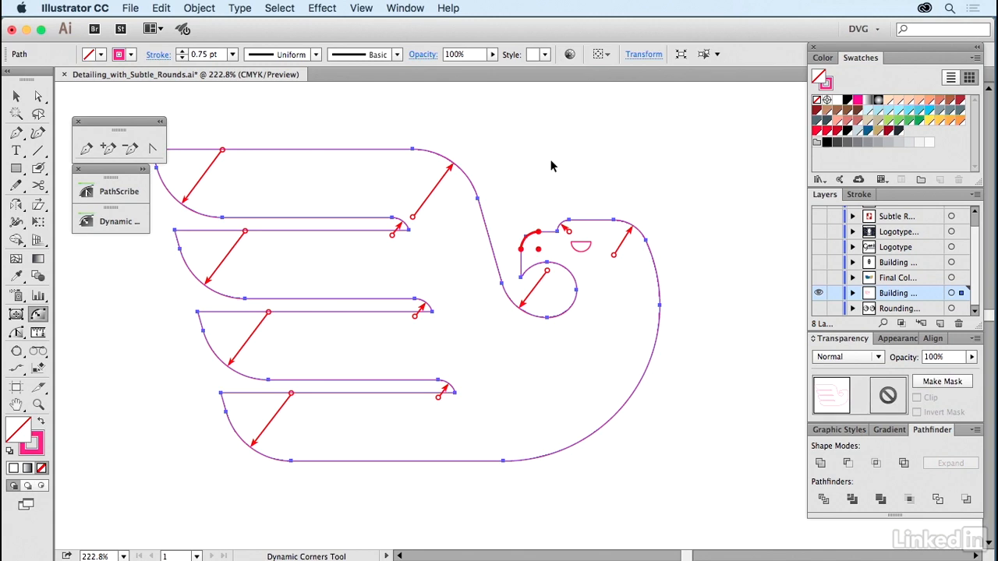
pyautogui.press('v')
pyautogui.click(551, 165)
# Review the whole bird outline, and show the final-colour layer in place of the outline layer to compare them
pyautogui.press('super+0')
pyautogui.press('space')
pyautogui.moveTo(546, 162); pyautogui.dragTo(522, 171)
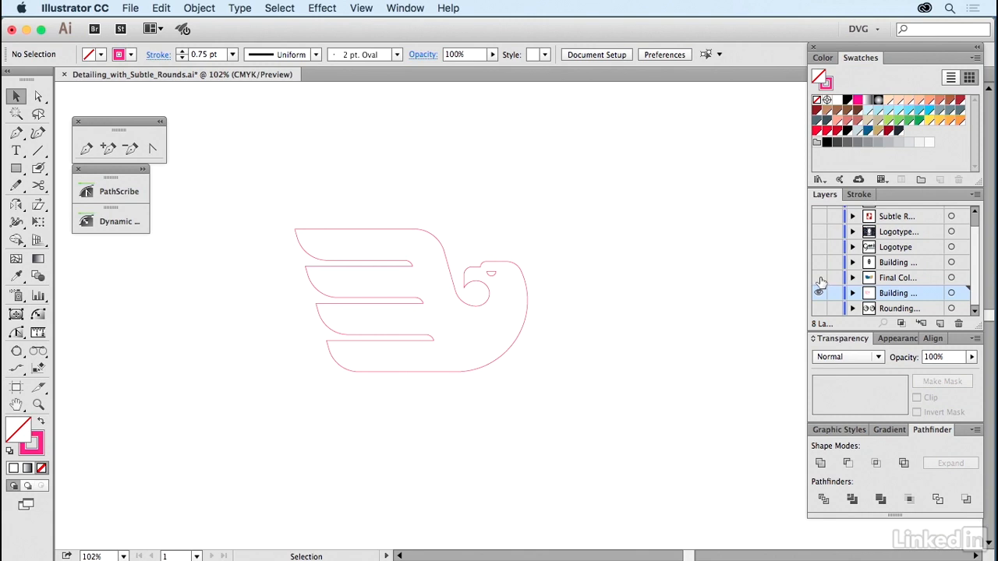
pyautogui.press('super+a')
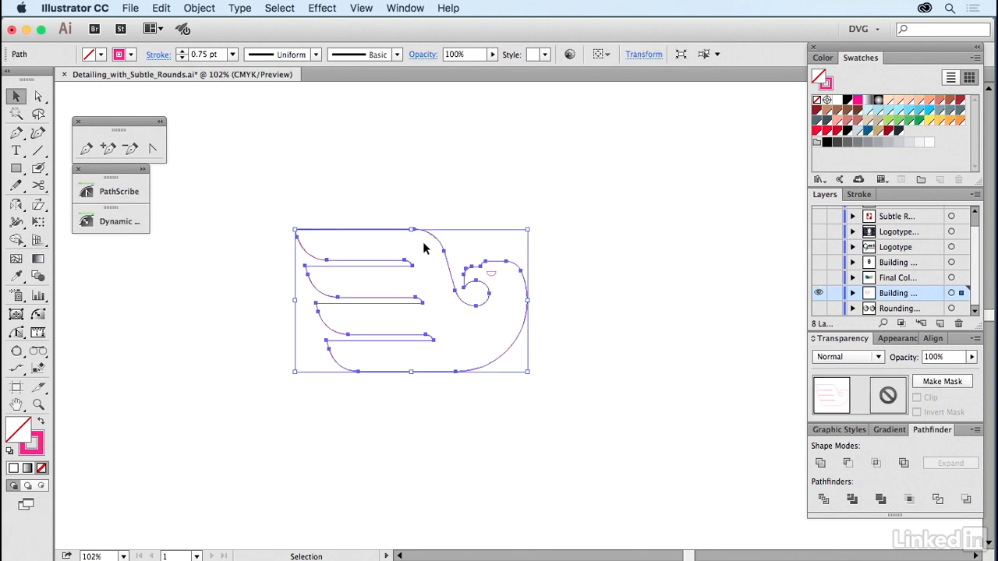
pyautogui.click(818, 277)
pyautogui.click(818, 293)
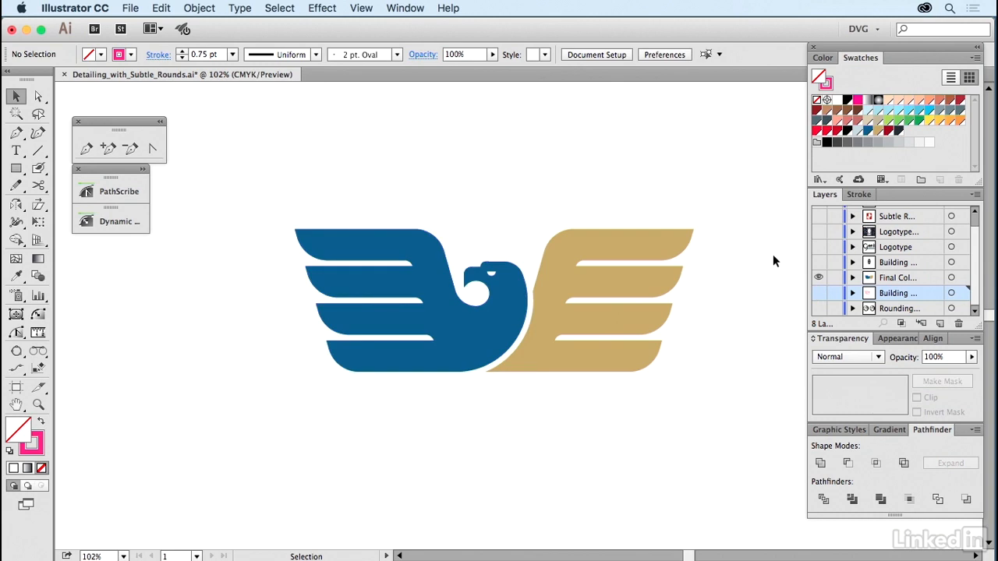
# Show the layer with the bearded man in the bowler hat and hide the final-colour bird layer
pyautogui.click(818, 262)
pyautogui.click(818, 277)
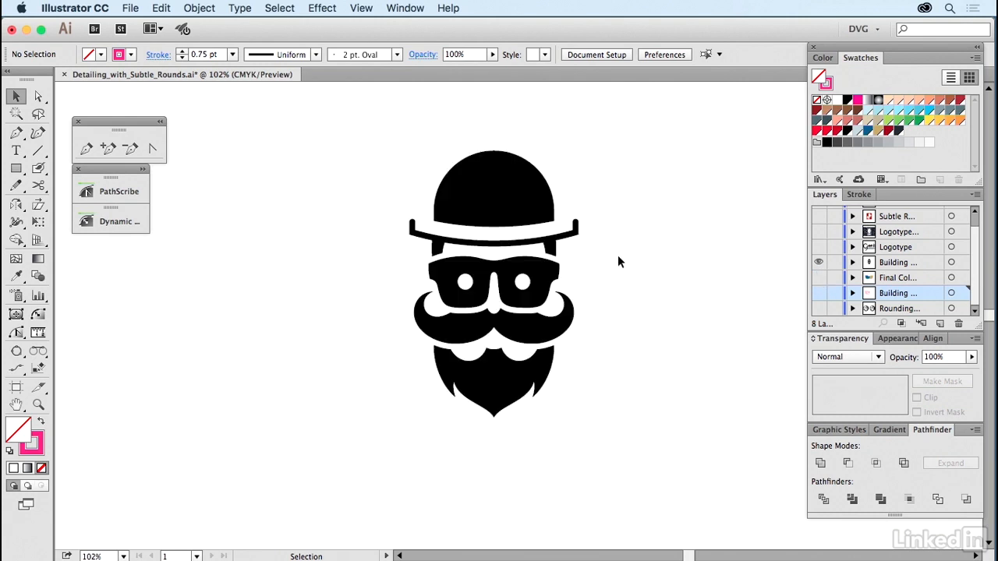
pyautogui.click(38, 404)
pyautogui.moveTo(358, 127); pyautogui.dragTo(660, 479)
pyautogui.press('v')
pyautogui.press('space')
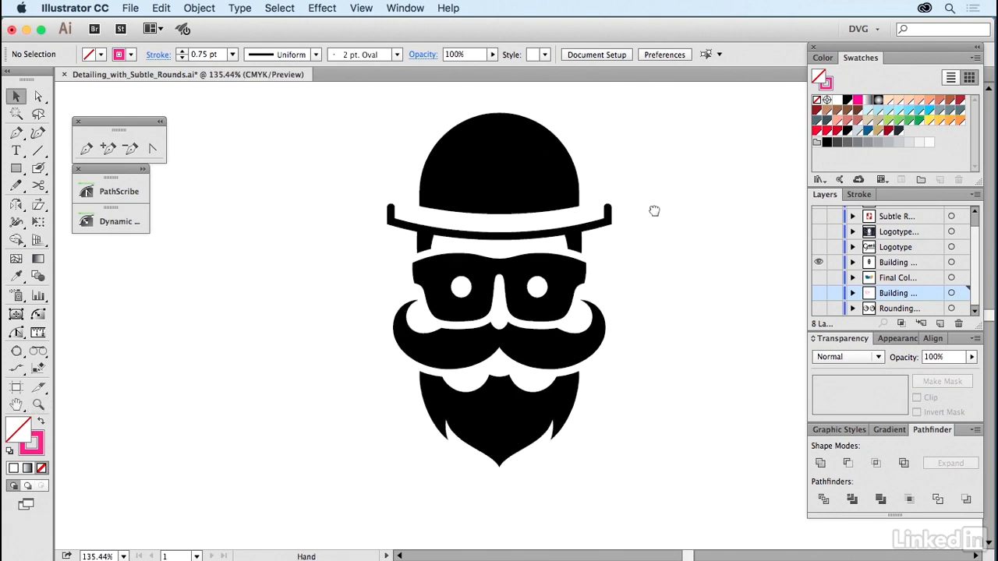
pyautogui.moveTo(658, 208); pyautogui.dragTo(630, 223)
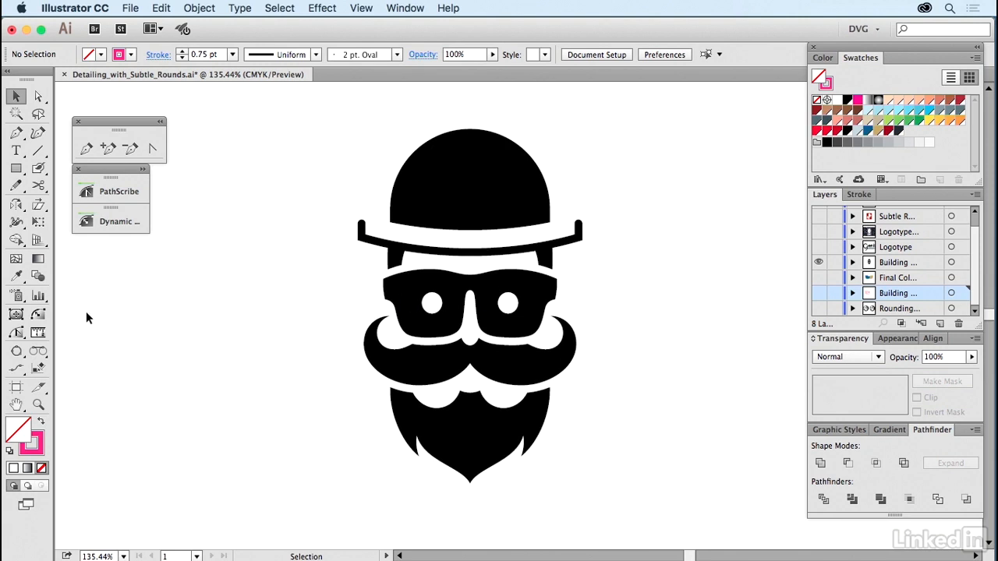
# Round both upturned corners of the hat brim stroke with the Dynamic Corners tool
pyautogui.click(38, 314)
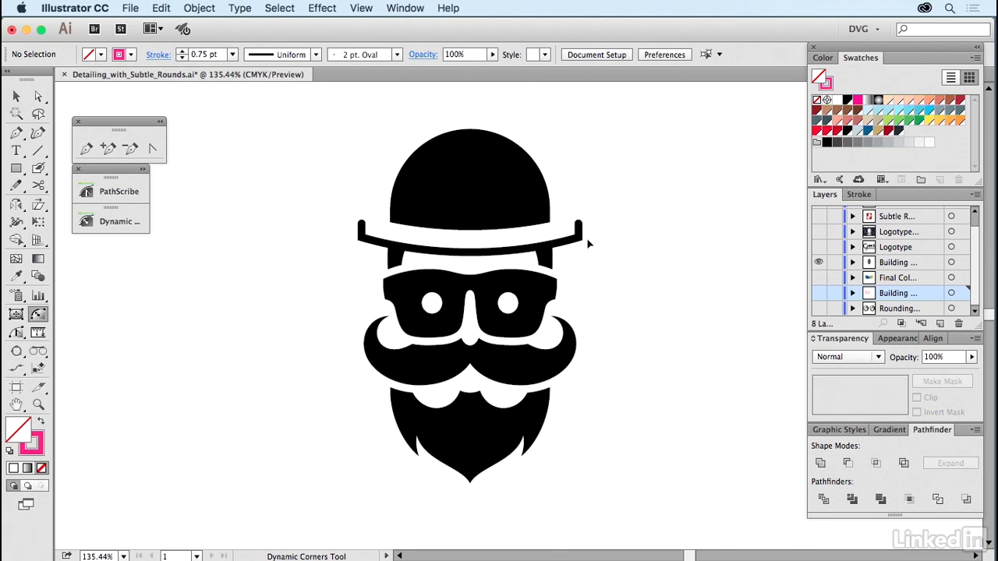
pyautogui.keyDown('super'); pyautogui.click(567, 248); pyautogui.keyUp('super')
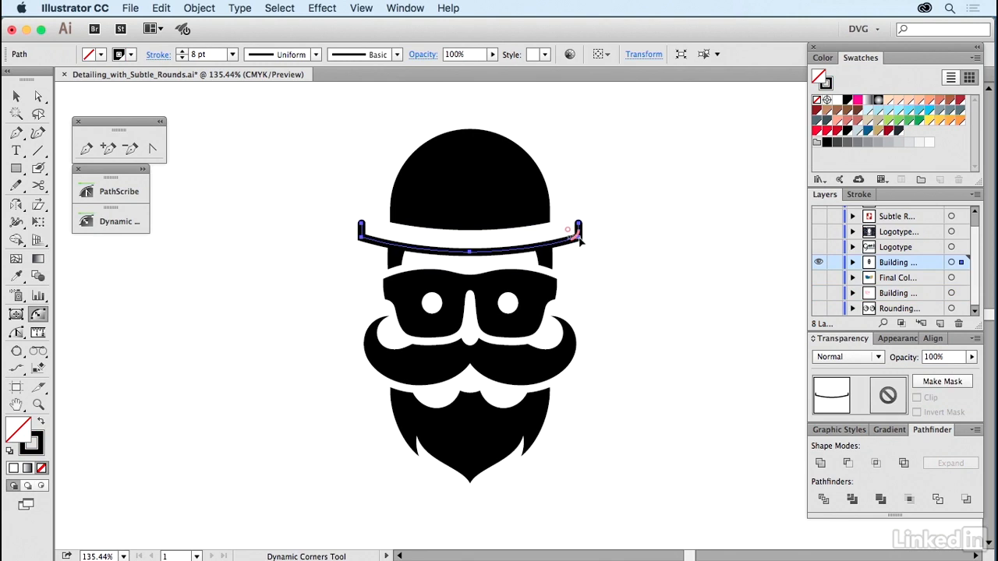
pyautogui.moveTo(579, 242); pyautogui.dragTo(511, 220)
pyautogui.moveTo(363, 238); pyautogui.dragTo(388, 210)
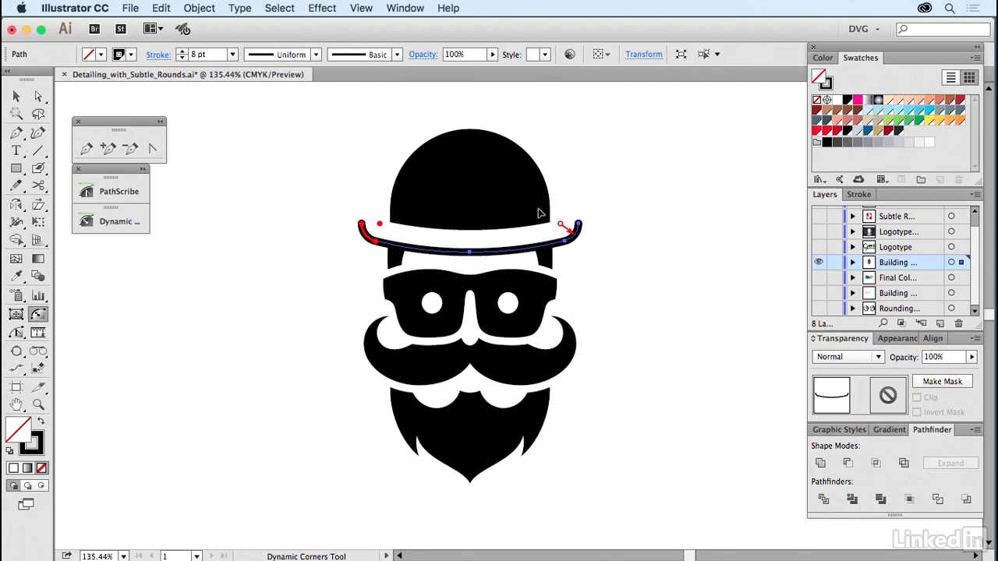
# Convert the rounded hat brim stroke into a filled shape with Outline Stroke
pyautogui.click(197, 8)
pyautogui.moveTo(261, 283)
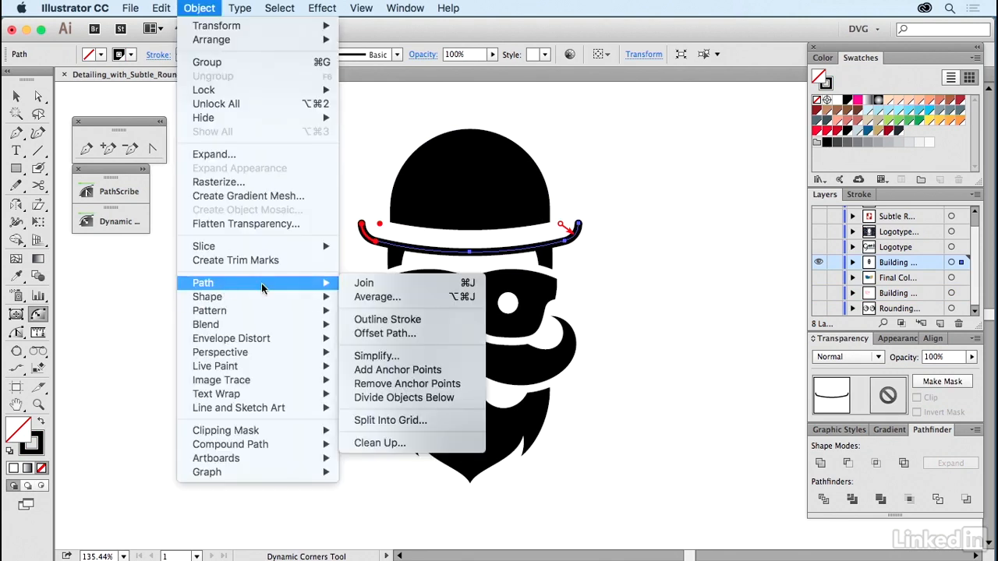
pyautogui.click(386, 319)
pyautogui.press('v')
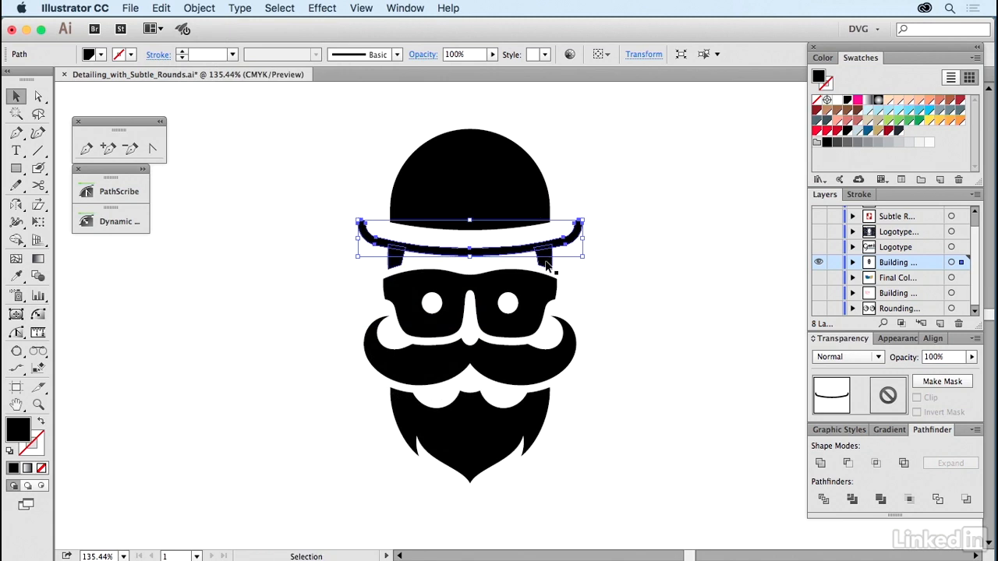
# Unite the outlined hat brim with the two sideburn shapes below it, and deselect the result
pyautogui.keyDown('shift'); pyautogui.click(550, 263); pyautogui.keyUp('shift')
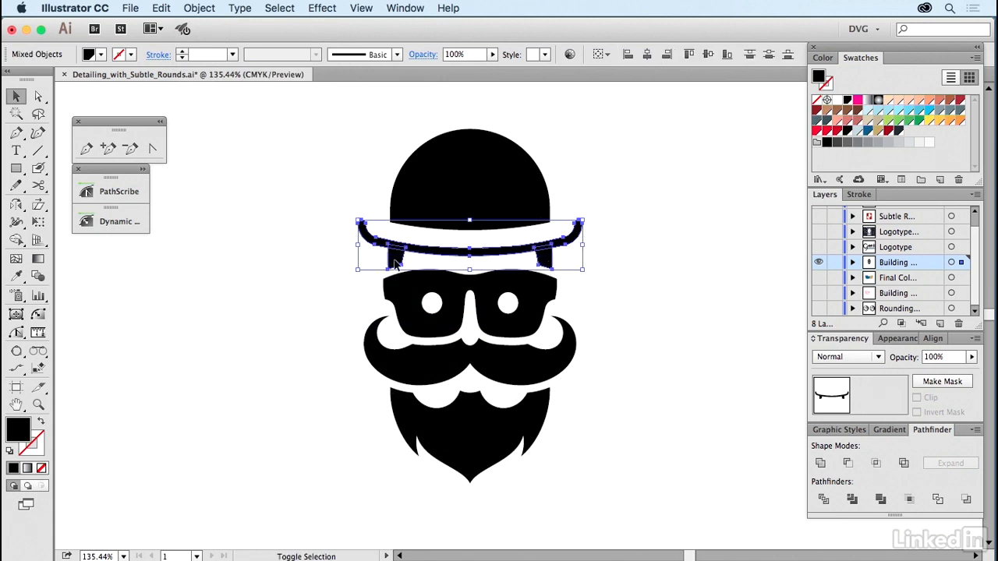
pyautogui.click(820, 463)
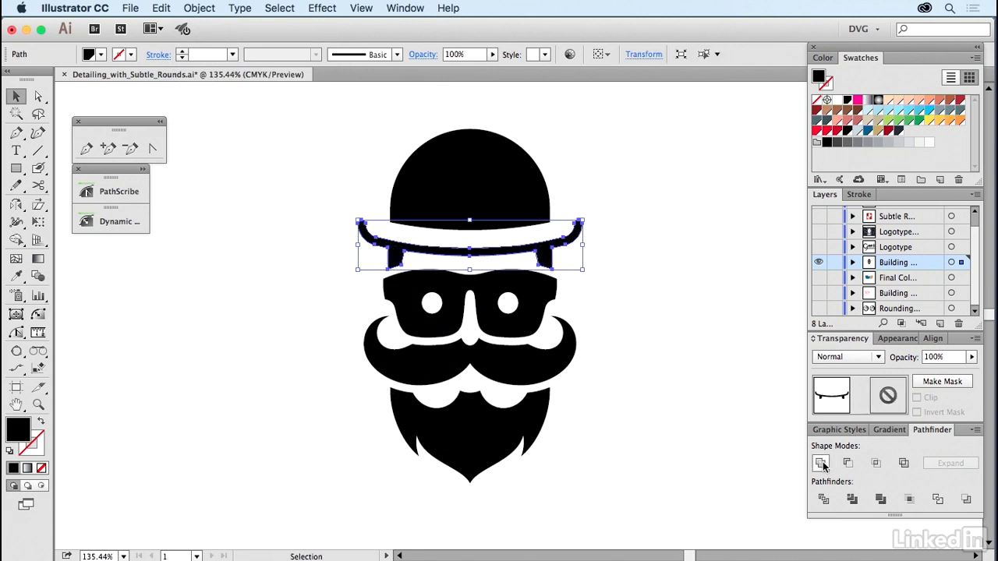
pyautogui.click(670, 354)
# Try to round the two inner corners where the sideburns meet the hat brim with Dynamic Corners
pyautogui.click(38, 404)
pyautogui.moveTo(317, 110); pyautogui.dragTo(645, 472)
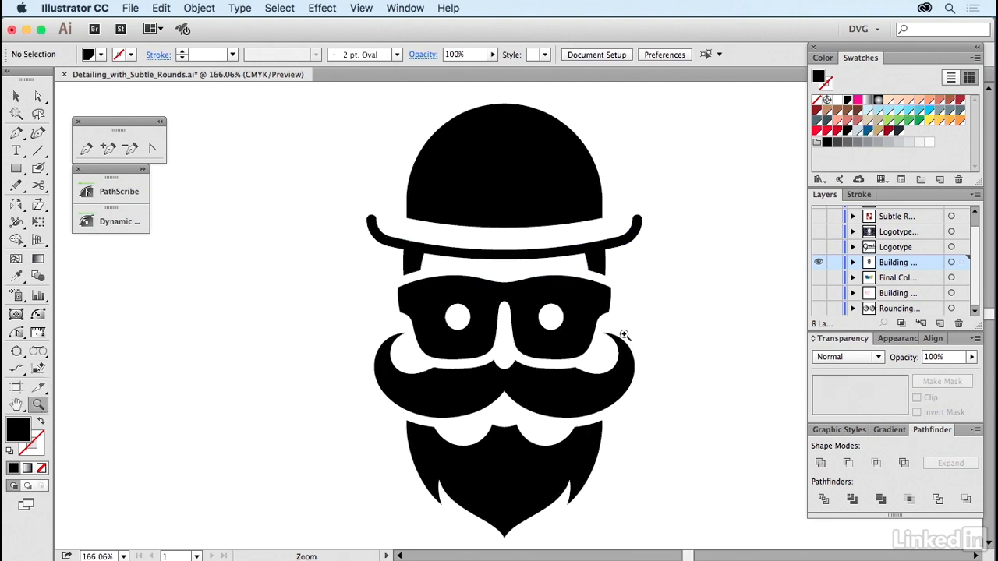
pyautogui.click(38, 314)
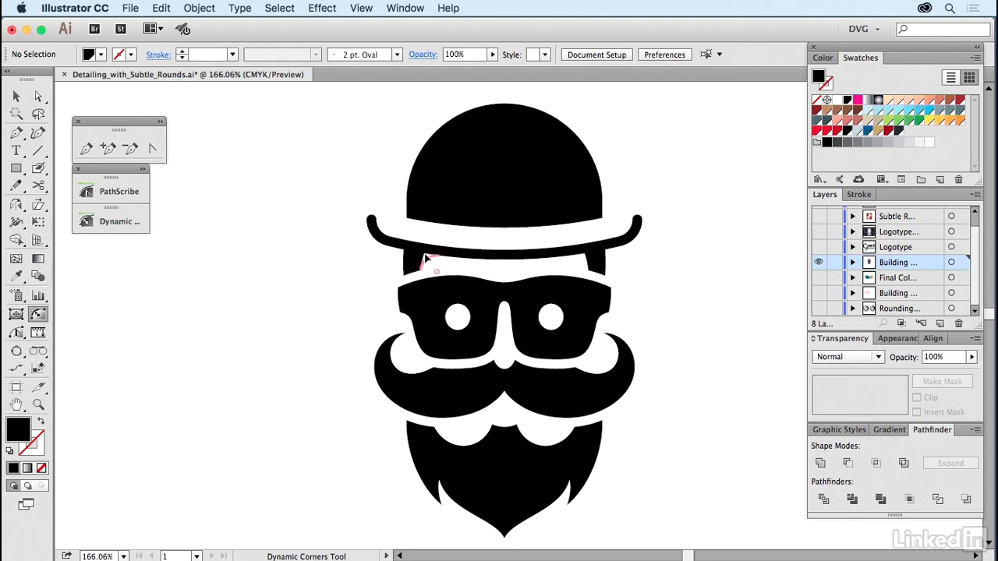
pyautogui.moveTo(425, 258); pyautogui.dragTo(431, 263)
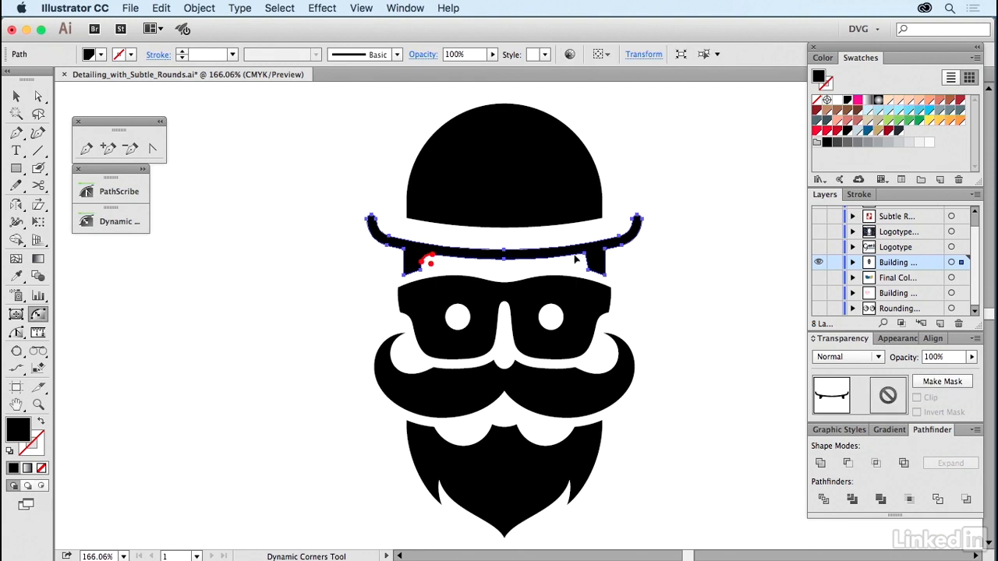
pyautogui.moveTo(586, 260); pyautogui.dragTo(582, 267)
pyautogui.press('shift+super+a')
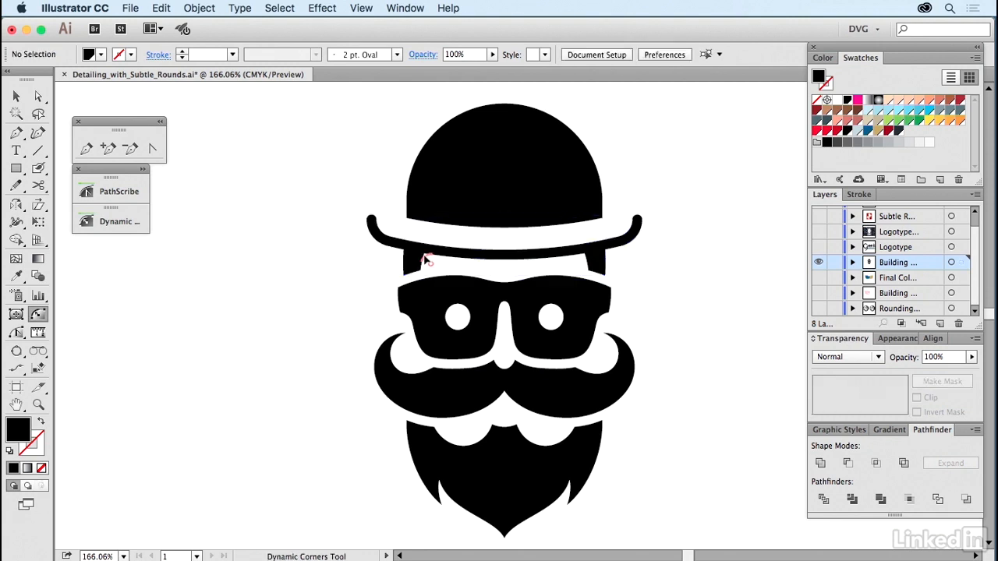
# Round the two inner corners between sideburns and brim, and slightly round the hat crown's two lower corners
pyautogui.click(425, 261)
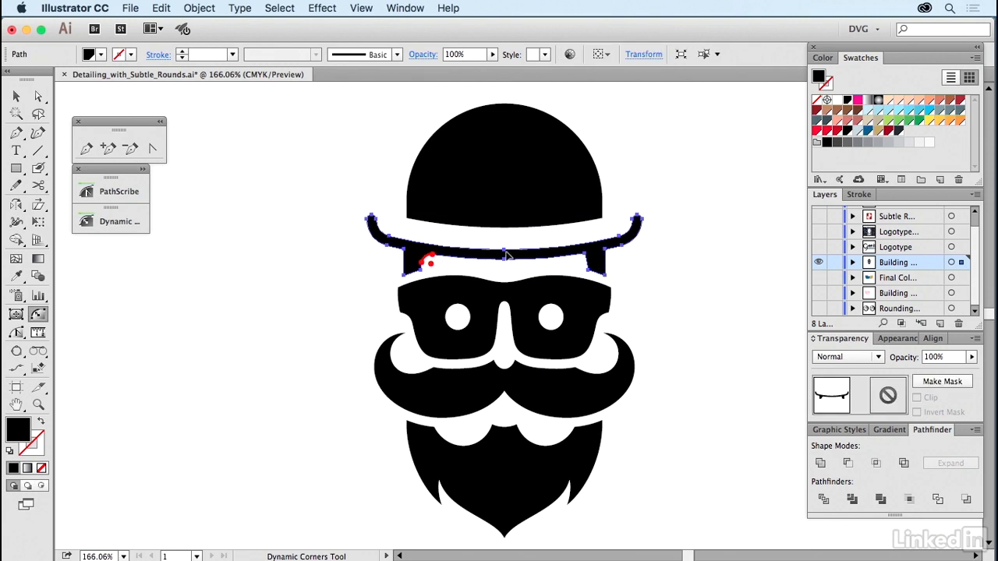
pyautogui.click(578, 262)
pyautogui.click(411, 218)
pyautogui.click(601, 218)
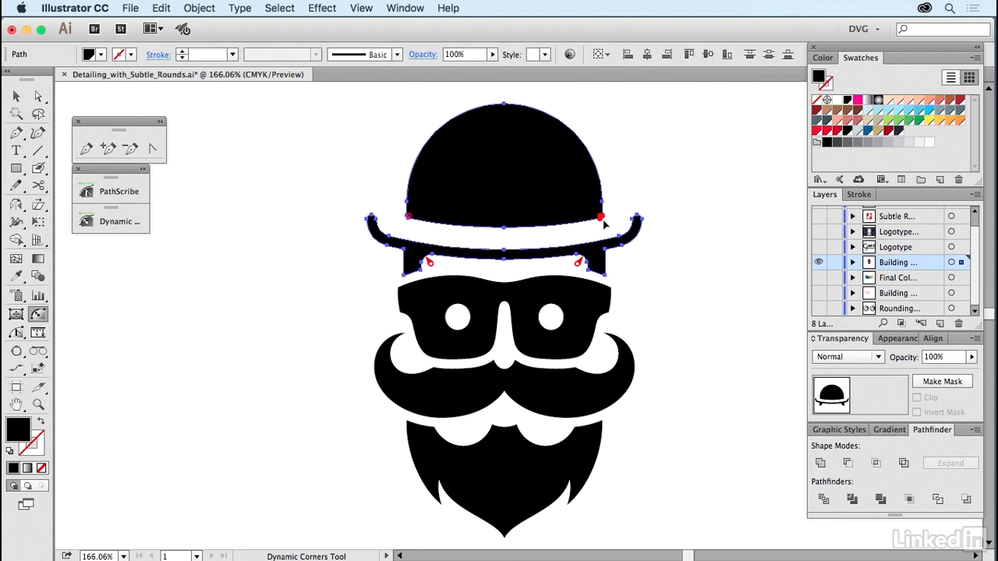
# Slightly round the four outer corners of the glasses frame, upper and lower on both sides, with Dynamic Corners
pyautogui.keyDown('shift'); pyautogui.click(607, 291); pyautogui.keyUp('shift')
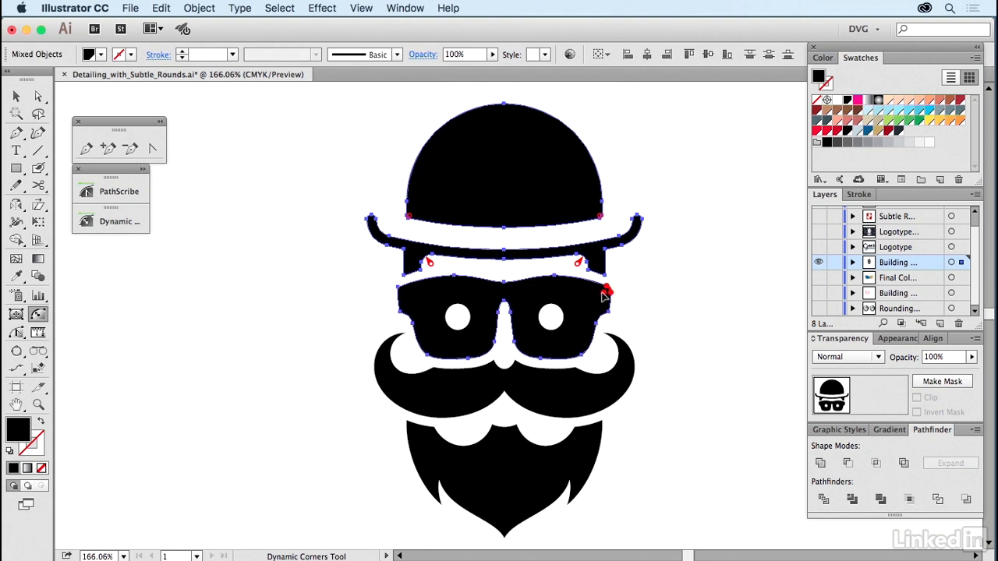
pyautogui.keyDown('shift'); pyautogui.click(401, 290); pyautogui.keyUp('shift')
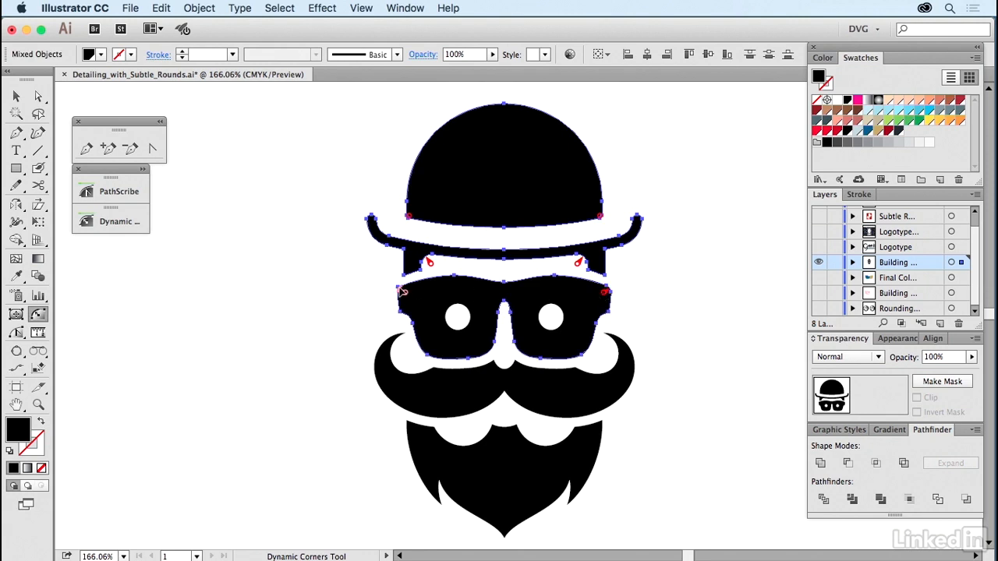
pyautogui.keyDown('shift'); pyautogui.click(604, 306); pyautogui.keyUp('shift')
pyautogui.keyDown('shift'); pyautogui.click(403, 307); pyautogui.keyUp('shift')
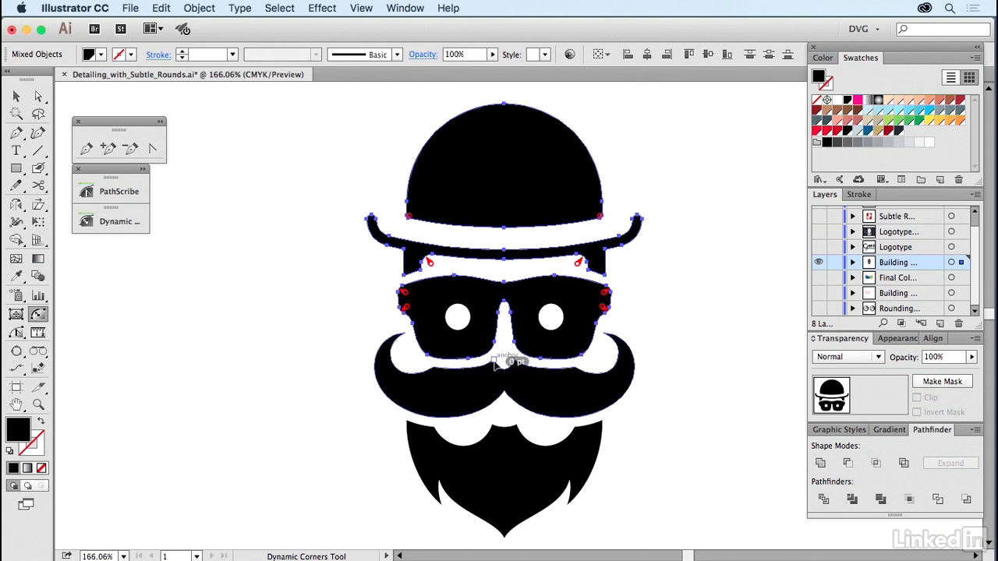
# Slightly round the moustache's two upper centre peaks, both curled tips, and the lower centre notch
pyautogui.moveTo(498, 362); pyautogui.dragTo(504, 366)
pyautogui.click(514, 361)
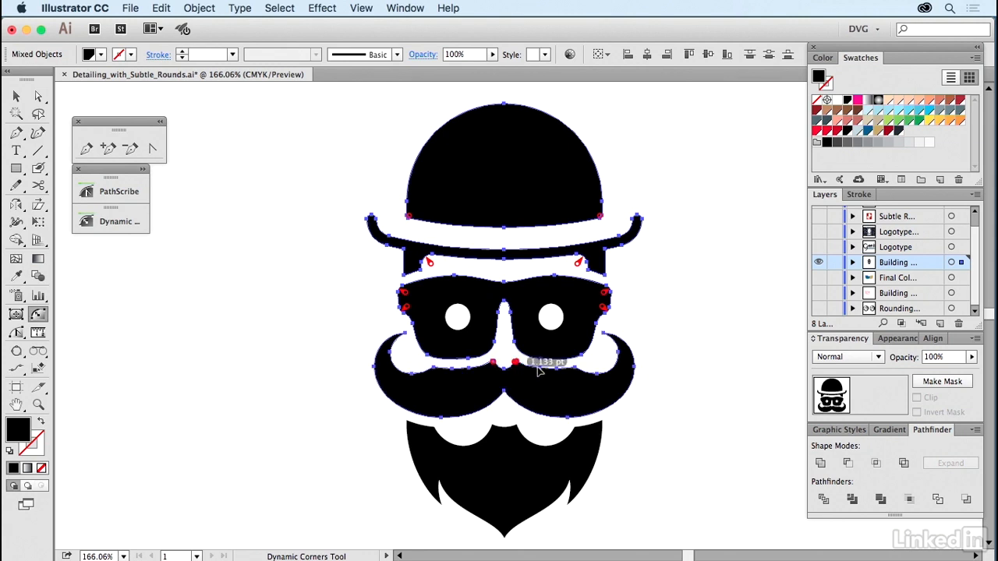
pyautogui.click(608, 334)
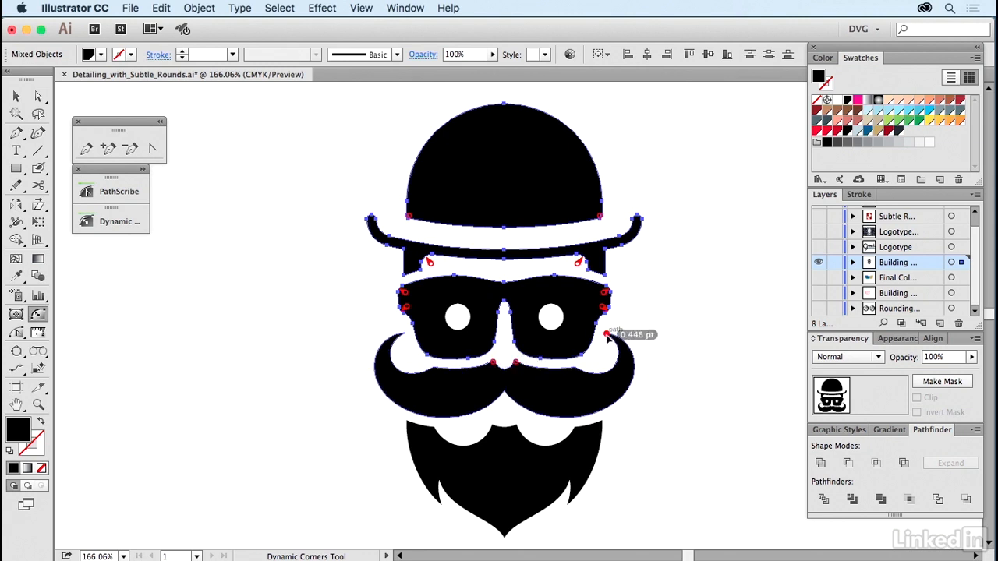
pyautogui.click(400, 335)
pyautogui.click(505, 393)
# Slightly round the beard's two upper centre corners, its side notches and points, and its bottom tip, and deselect the artwork
pyautogui.click(493, 427)
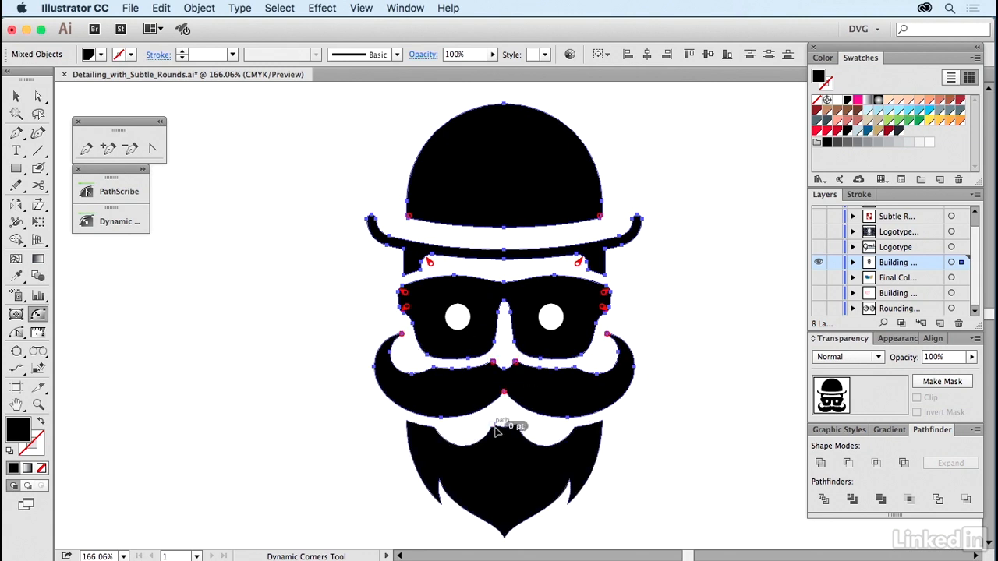
pyautogui.click(515, 427)
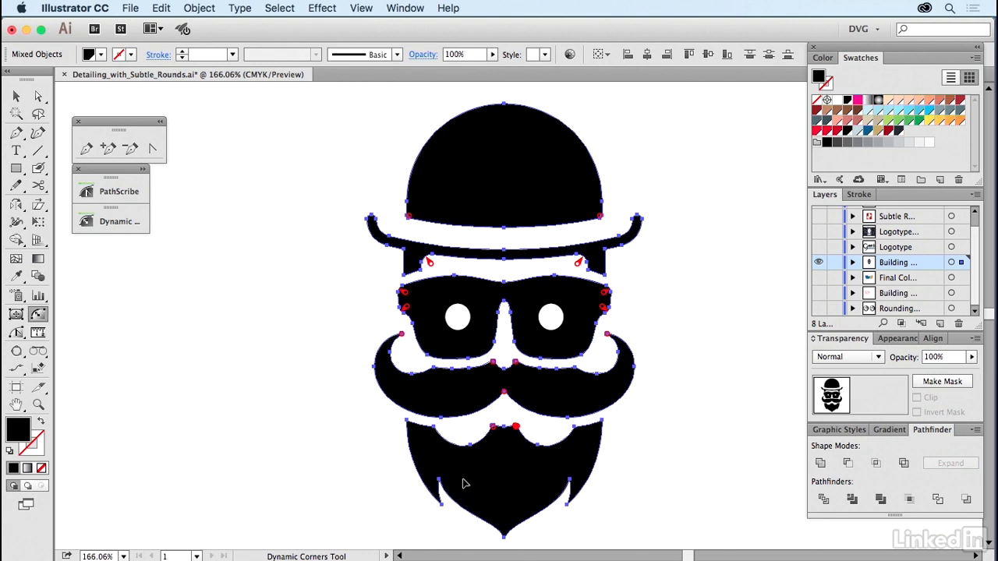
pyautogui.click(607, 334)
pyautogui.click(503, 537)
pyautogui.click(570, 484)
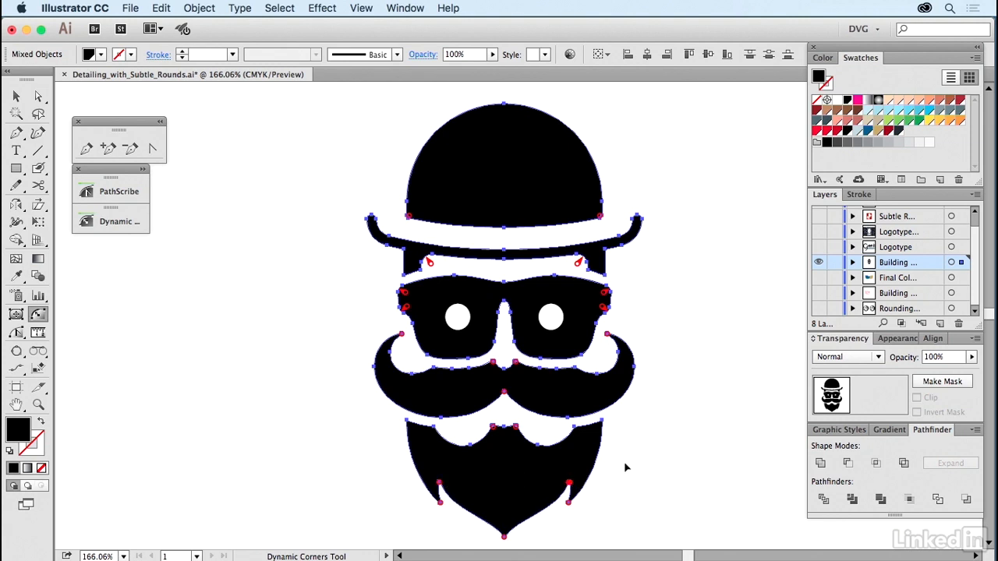
pyautogui.click(674, 423)
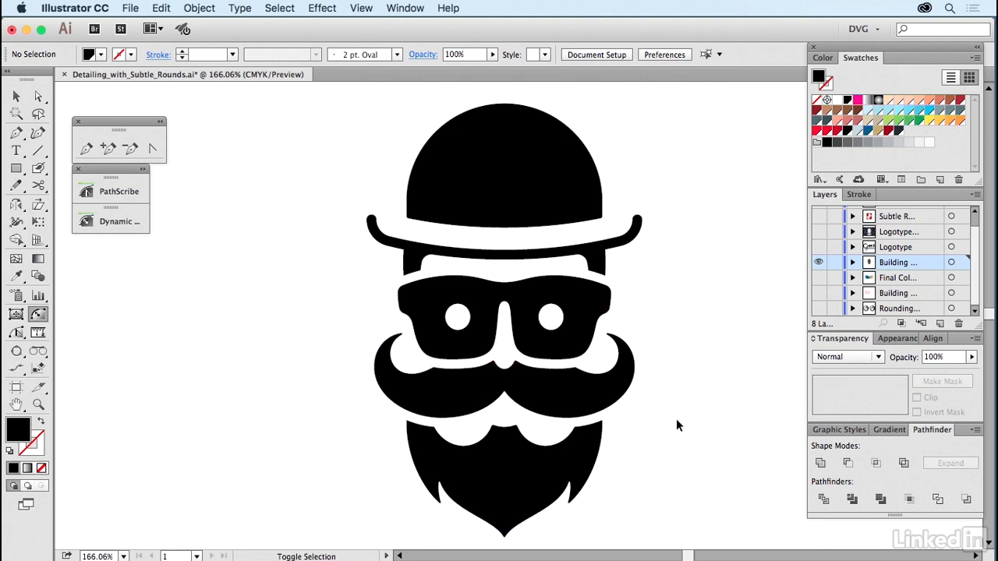
# Show the Logotype layer together with the bearded-man icon
pyautogui.press('super+0')
pyautogui.press('v')
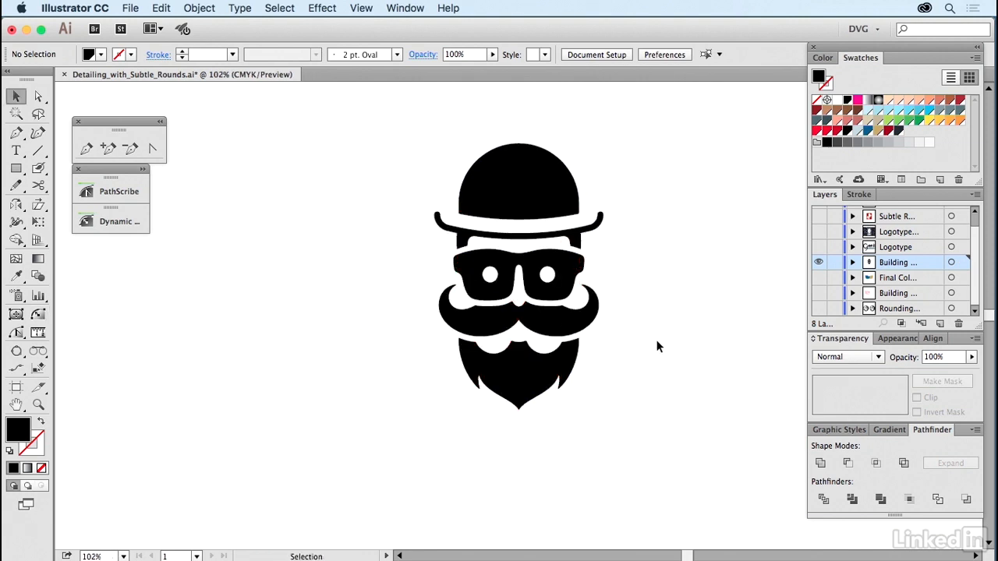
pyautogui.hotkey('shift', 'v')
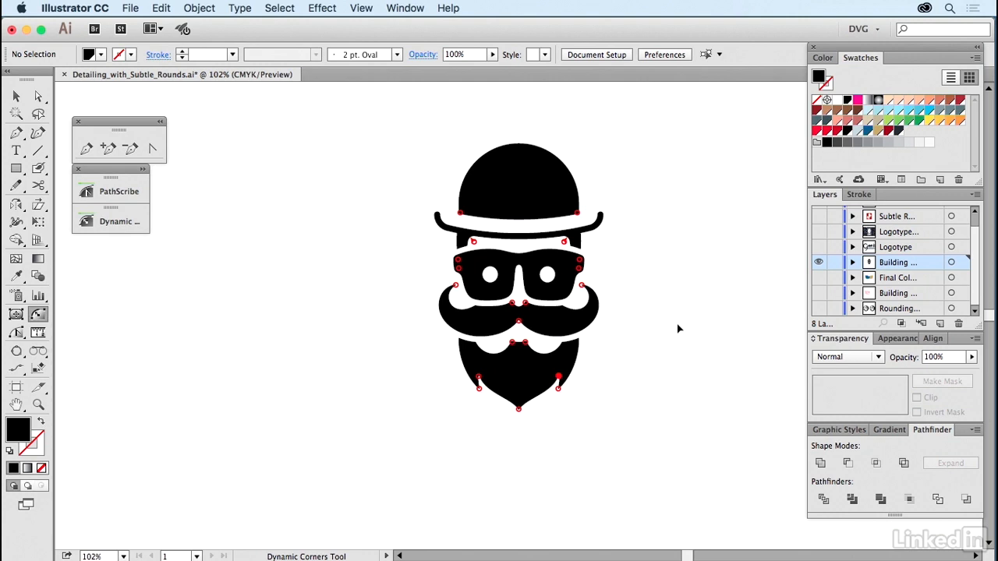
pyautogui.click(819, 247)
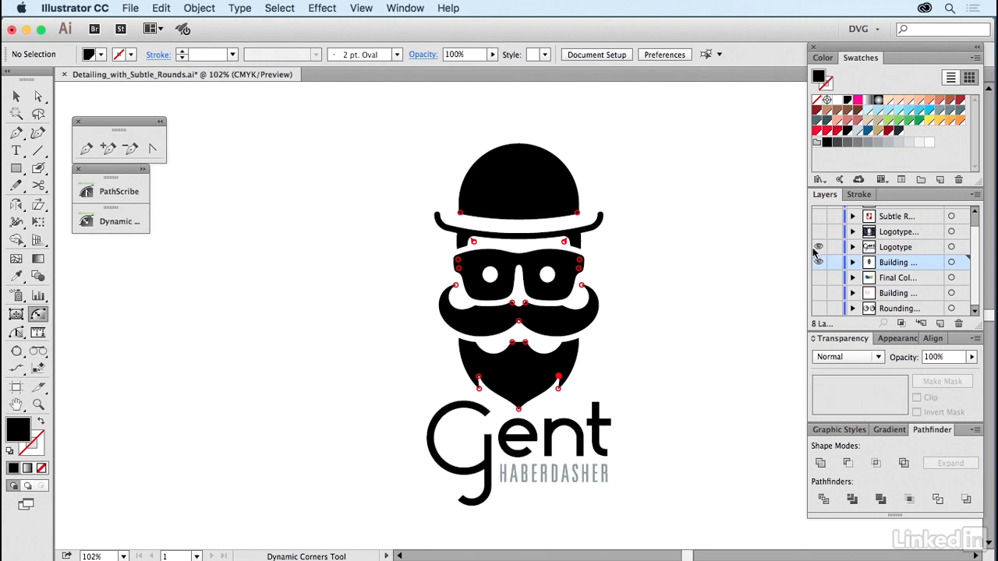
# Slightly round the stroke-end corners of the letter G at its upper opening, stem top, and tail with Dynamic Corners
pyautogui.click(38, 403)
pyautogui.moveTo(389, 362); pyautogui.dragTo(658, 527)
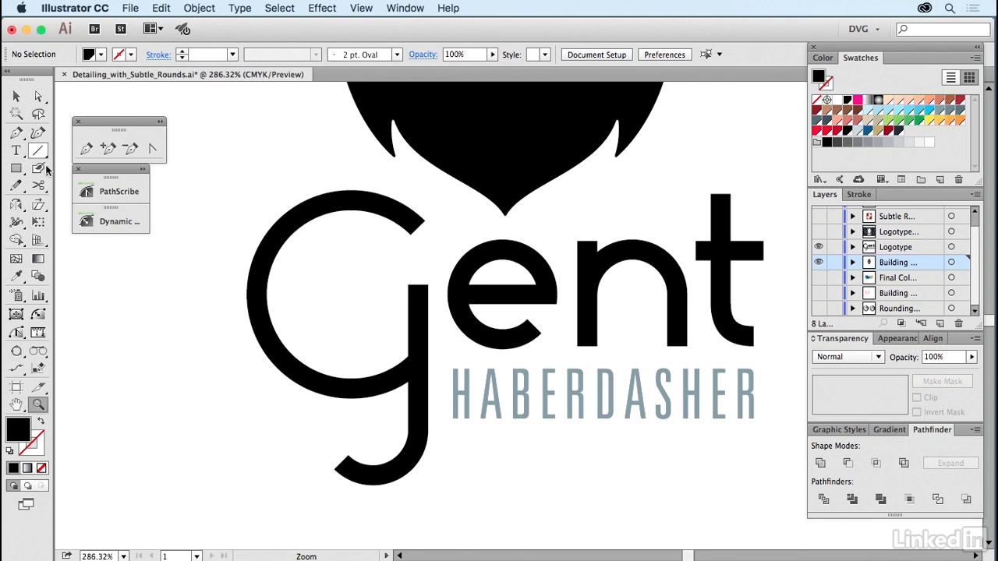
pyautogui.click(39, 314)
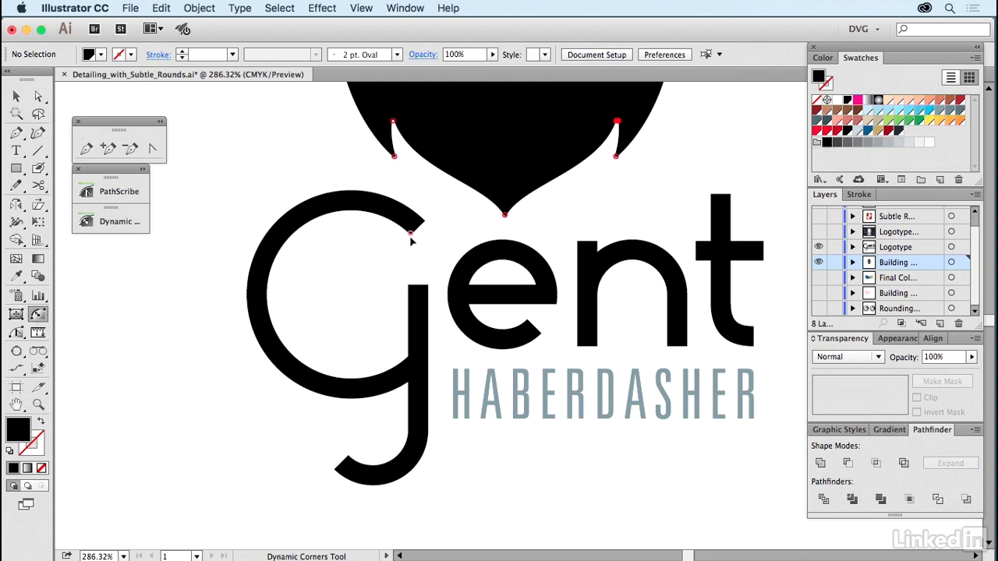
pyautogui.moveTo(414, 242); pyautogui.dragTo(419, 237)
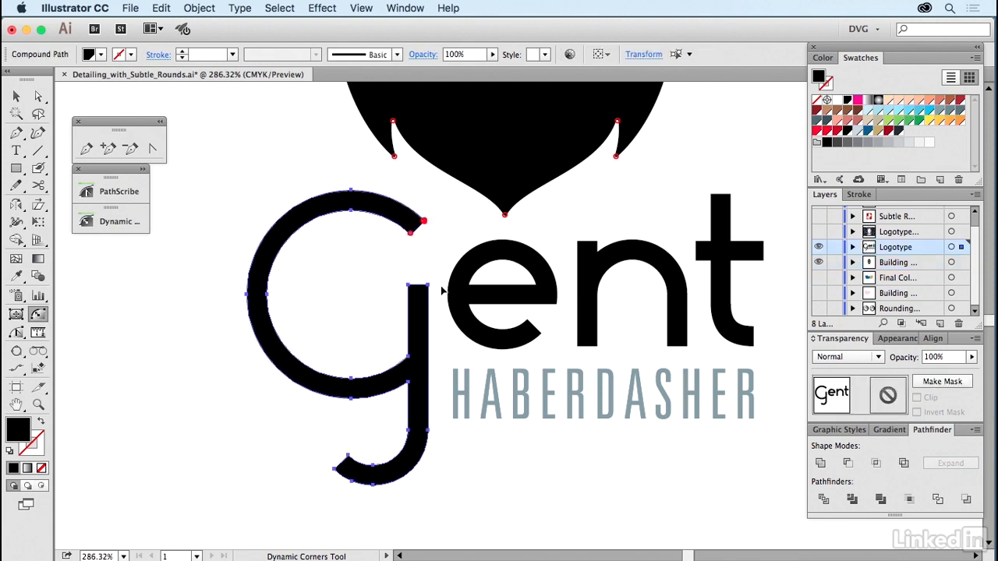
pyautogui.click(408, 286)
pyautogui.click(337, 468)
# Slightly round the terminal corners of the letter e and the foot and upper stem corners of the letter n
pyautogui.keyDown('shift'); pyautogui.click(528, 322); pyautogui.keyUp('shift')
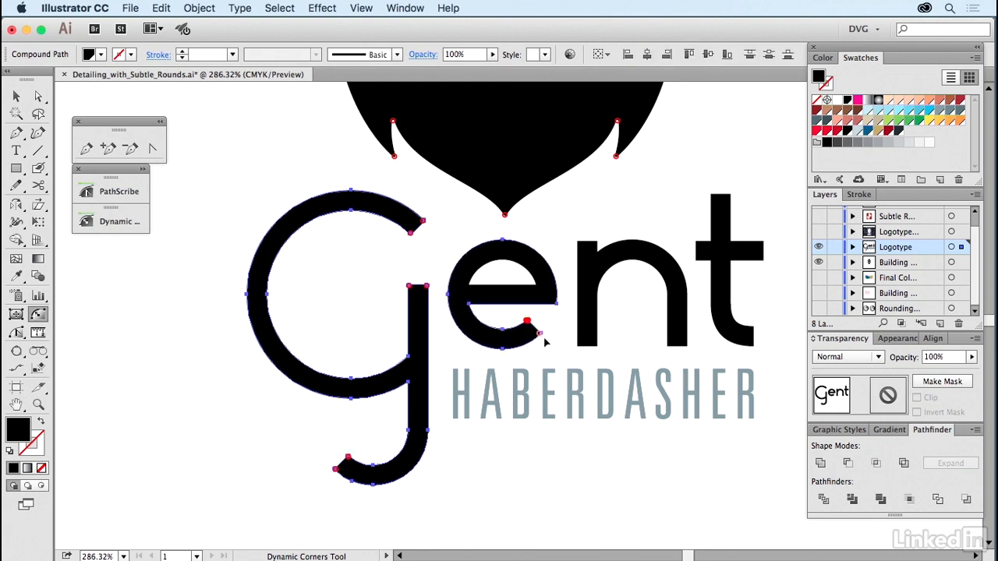
pyautogui.keyDown('shift'); pyautogui.click(577, 345); pyautogui.keyUp('shift')
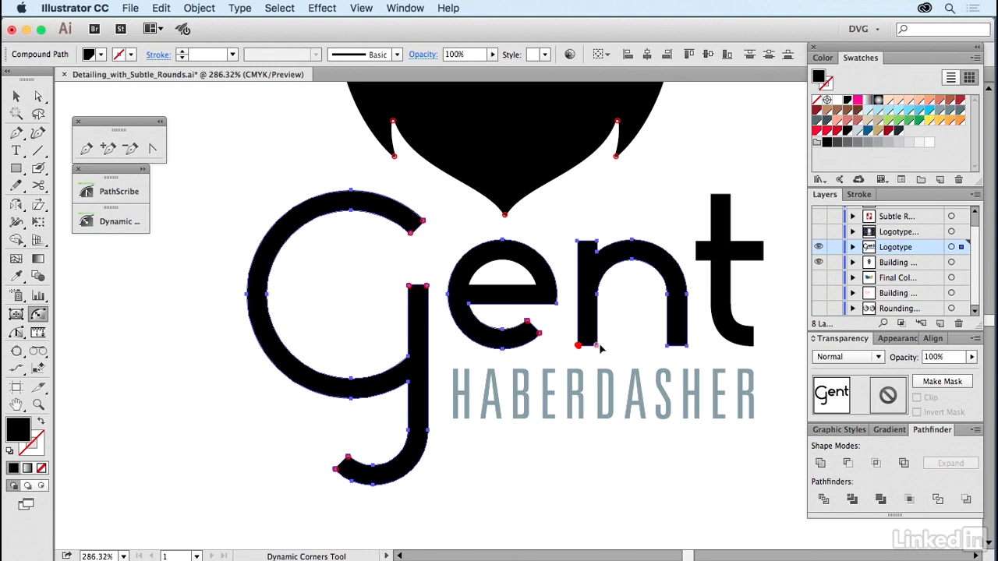
pyautogui.keyDown('shift'); pyautogui.click(596, 346); pyautogui.keyUp('shift')
pyautogui.keyDown('shift'); pyautogui.click(578, 243); pyautogui.keyUp('shift')
pyautogui.keyDown('shift'); pyautogui.click(668, 346); pyautogui.keyUp('shift')
pyautogui.keyDown('shift'); pyautogui.click(687, 346); pyautogui.keyUp('shift')
# Slightly round the letter t's corners at its curved foot, crossbar ends, and stem top, and deselect the lettering
pyautogui.keyDown('shift'); pyautogui.click(753, 328); pyautogui.keyUp('shift')
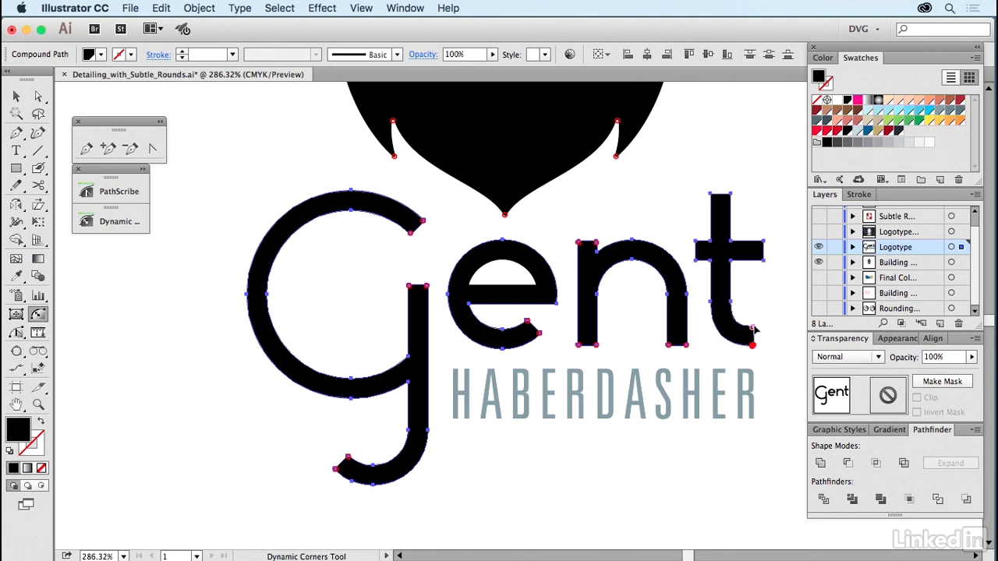
pyautogui.keyDown('shift'); pyautogui.click(763, 243); pyautogui.keyUp('shift')
pyautogui.keyDown('shift'); pyautogui.click(730, 195); pyautogui.keyUp('shift')
pyautogui.keyDown('shift'); pyautogui.click(710, 194); pyautogui.keyUp('shift')
pyautogui.keyDown('shift'); pyautogui.click(695, 243); pyautogui.keyUp('shift')
pyautogui.keyDown('shift'); pyautogui.click(696, 262); pyautogui.keyUp('shift')
pyautogui.press('v')
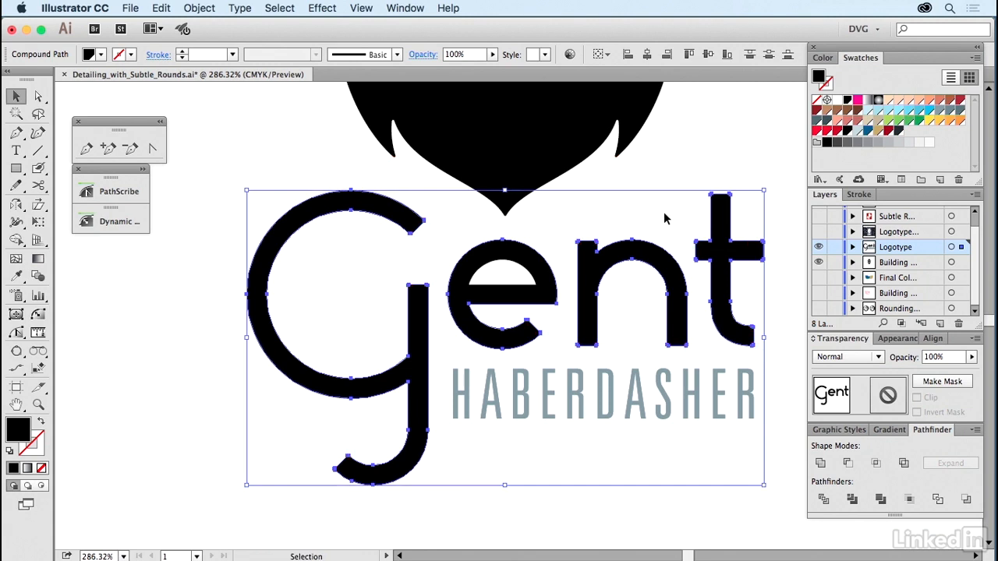
pyautogui.click(664, 211)
pyautogui.hotkey('ctrl', '0')
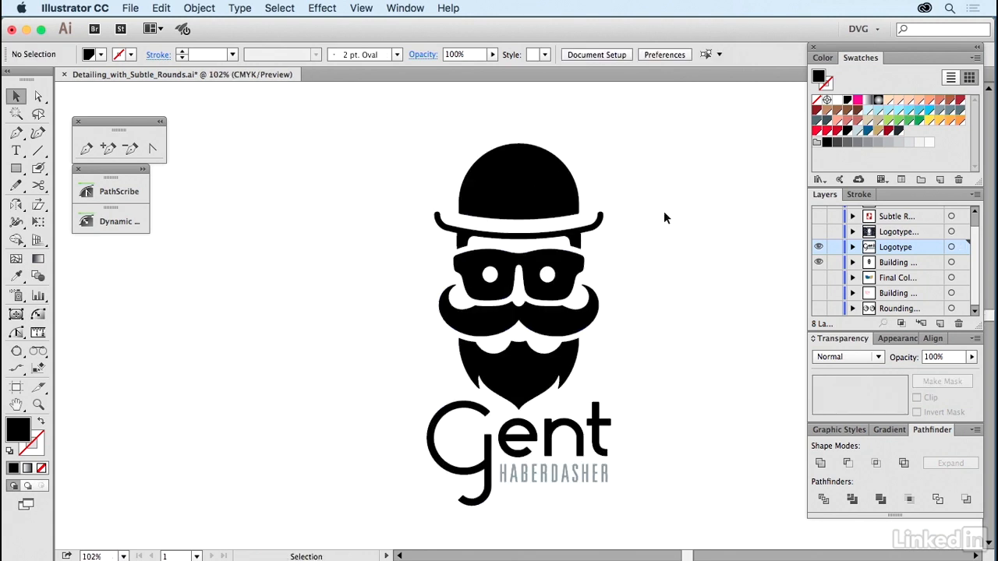
# Show the layer with the white logo over the hat photo, and hide the Logotype and bearded-man layers
pyautogui.click(818, 232)
pyautogui.moveTo(819, 246); pyautogui.dragTo(819, 262)
pyautogui.moveTo(701, 257); pyautogui.dragTo(659, 256)
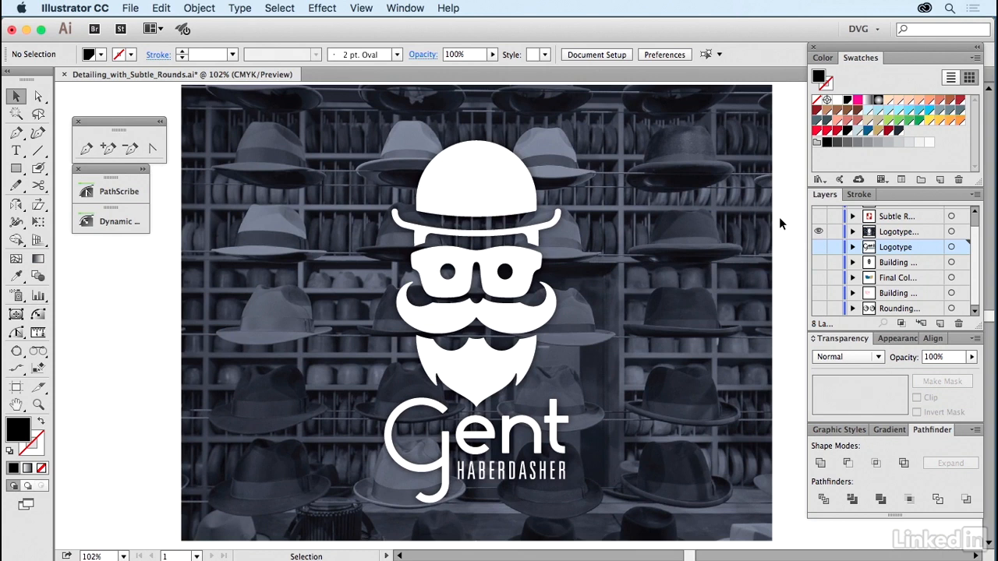
# Hide the hat-photo logo layer and show the lower of the two red horse artwork layers
pyautogui.scroll(1, 818, 225)
pyautogui.click(817, 229)
pyautogui.click(819, 245)
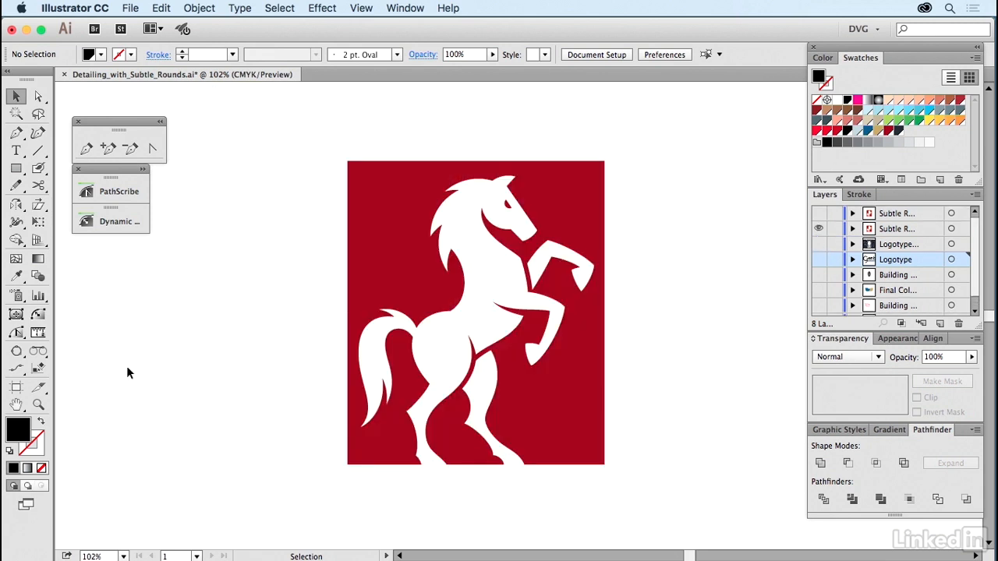
pyautogui.click(38, 403)
pyautogui.moveTo(370, 148); pyautogui.dragTo(639, 368)
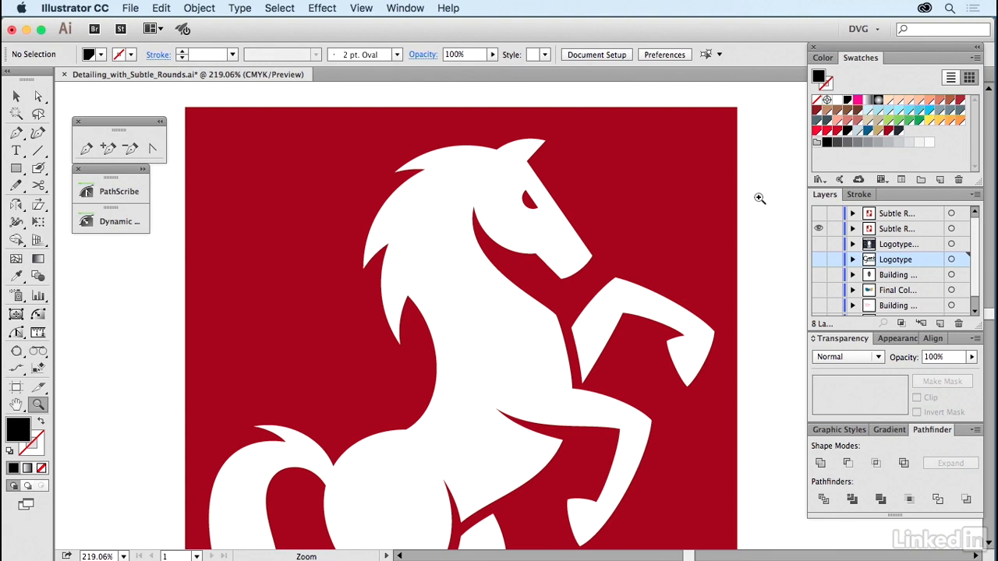
# Hide the lower horse layer so that only the duplicate horse layer above it is shown
pyautogui.click(892, 227)
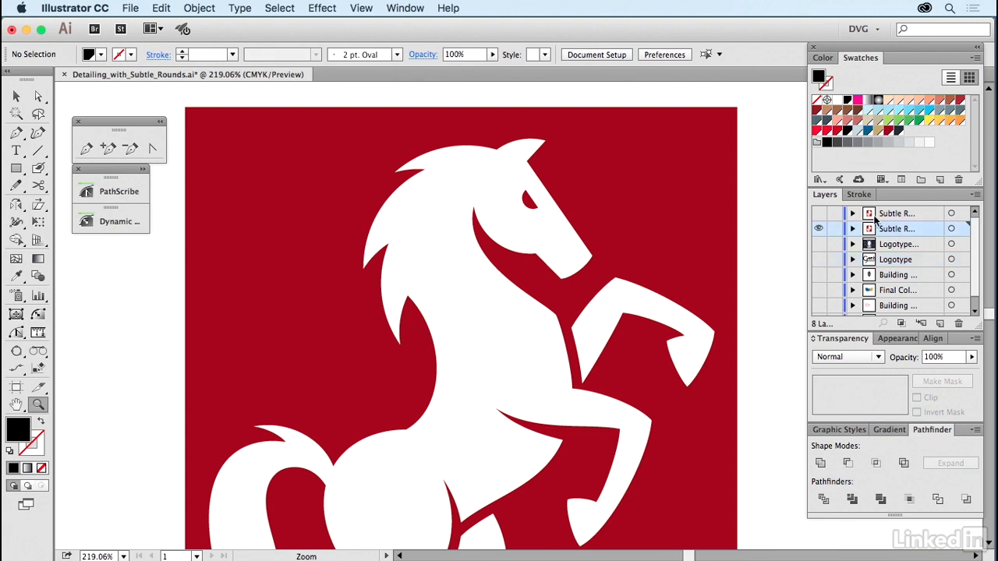
pyautogui.click(818, 229)
pyautogui.click(819, 229)
pyautogui.click(818, 229)
# Subtly round the pointed tips of the horse's mane with Dynamic Corners
pyautogui.click(38, 314)
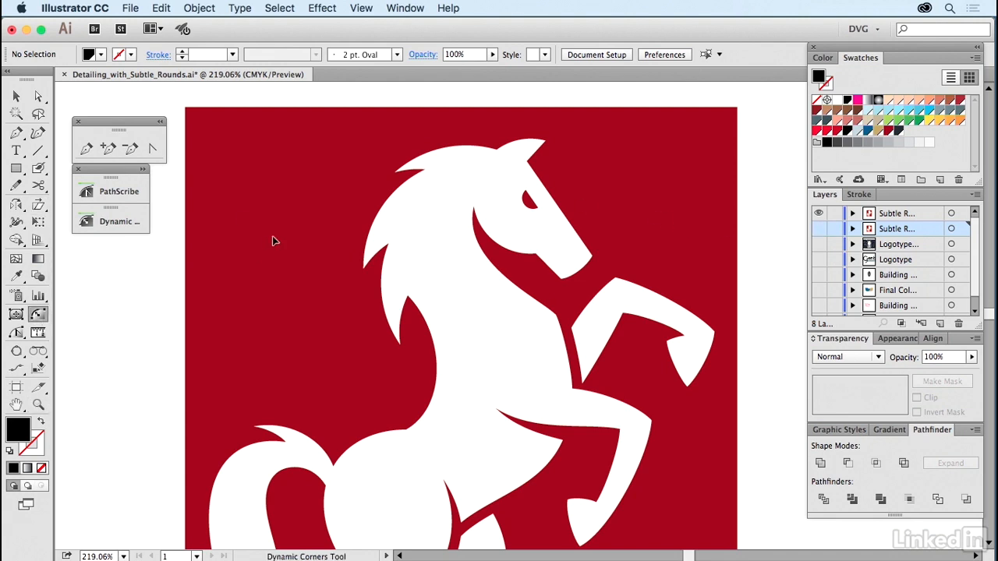
pyautogui.press('z')
pyautogui.moveTo(296, 212); pyautogui.dragTo(499, 410)
pyautogui.moveTo(380, 131); pyautogui.dragTo(662, 489)
pyautogui.moveTo(611, 403); pyautogui.dragTo(593, 422)
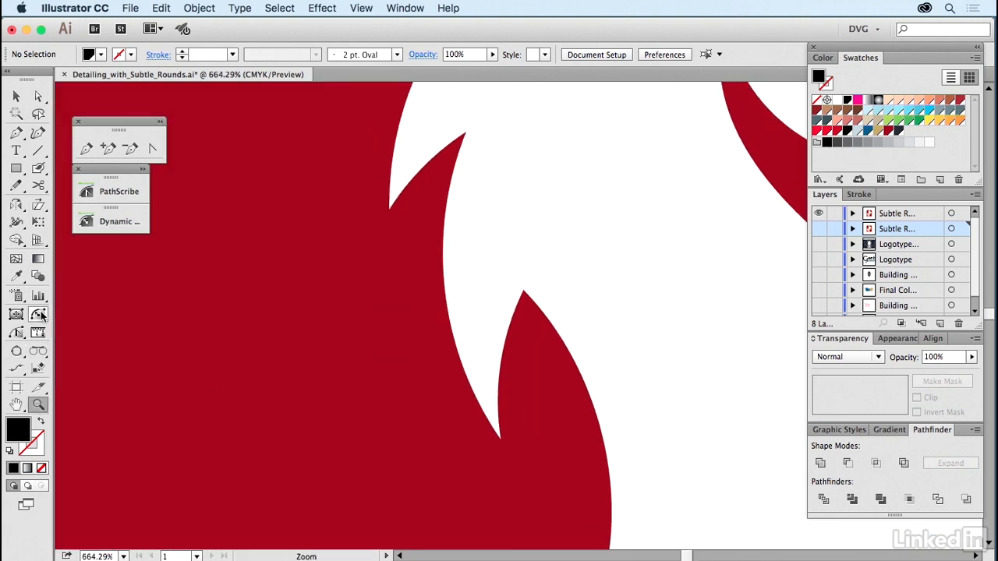
pyautogui.click(41, 314)
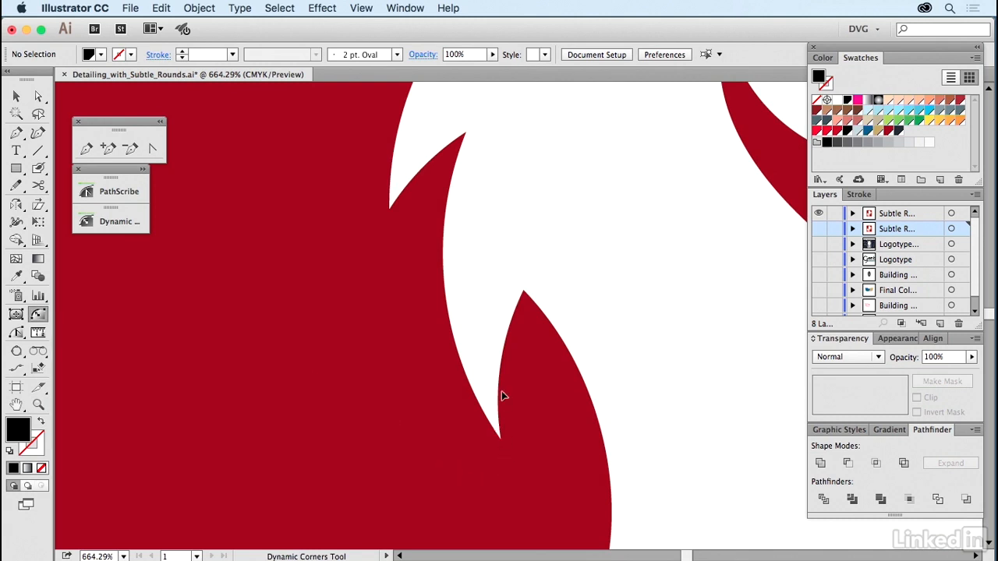
pyautogui.moveTo(501, 441); pyautogui.dragTo(505, 437)
pyautogui.press('space')
pyautogui.moveTo(522, 153); pyautogui.dragTo(451, 526)
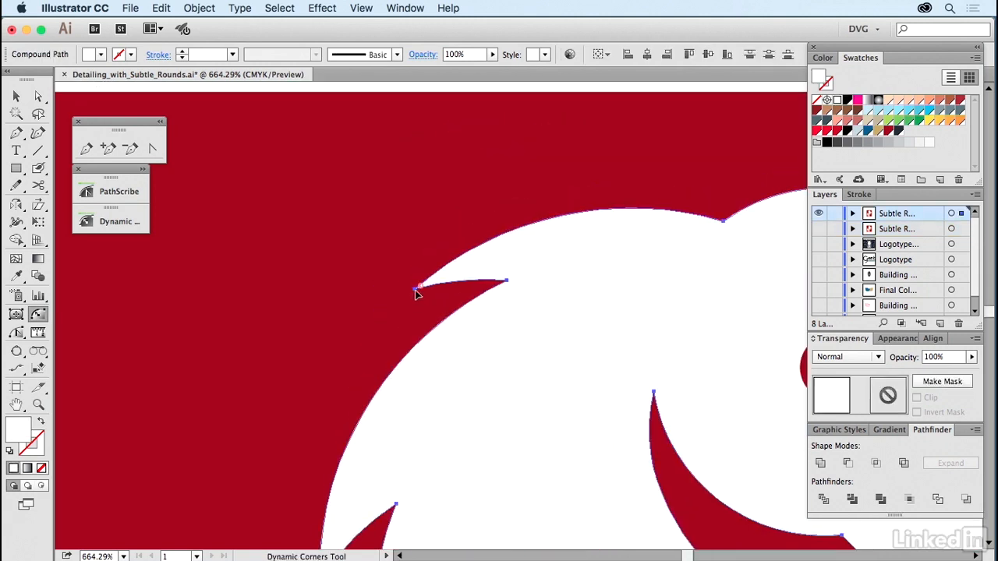
# Subtly round the two corners at the end of the horse's muzzle
pyautogui.press('space')
pyautogui.moveTo(662, 329); pyautogui.dragTo(283, 315)
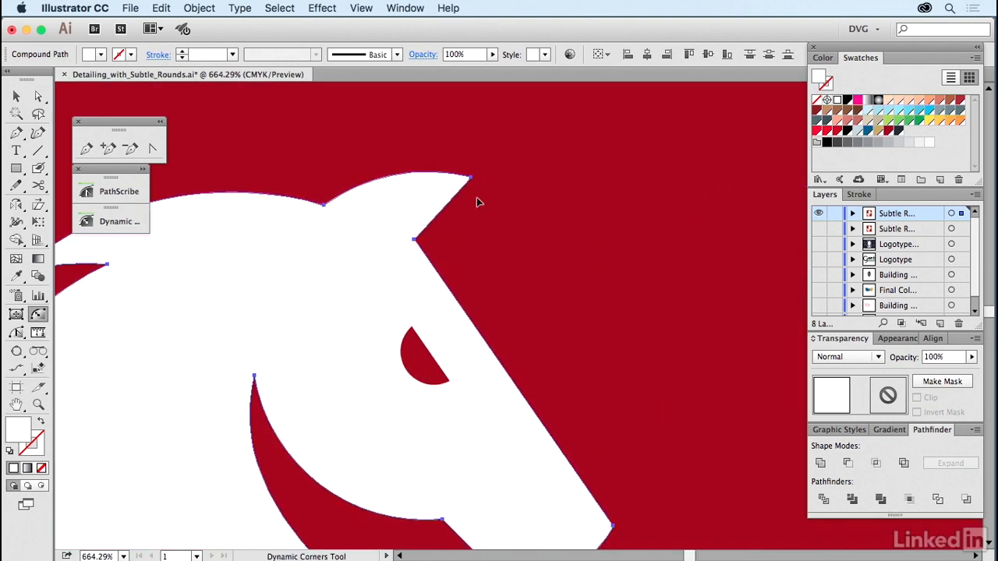
pyautogui.press('space')
pyautogui.moveTo(624, 385); pyautogui.dragTo(619, 272)
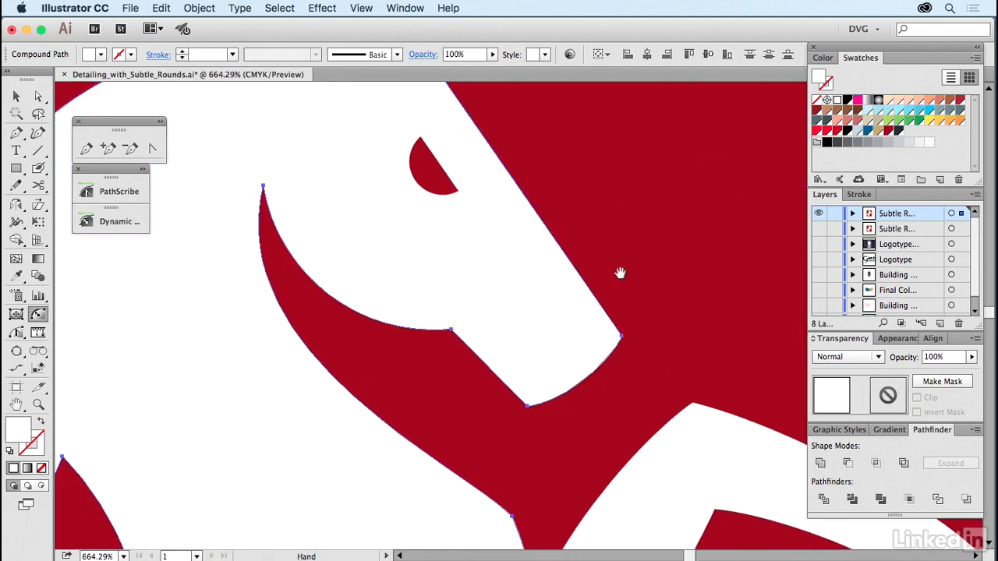
pyautogui.click(620, 337)
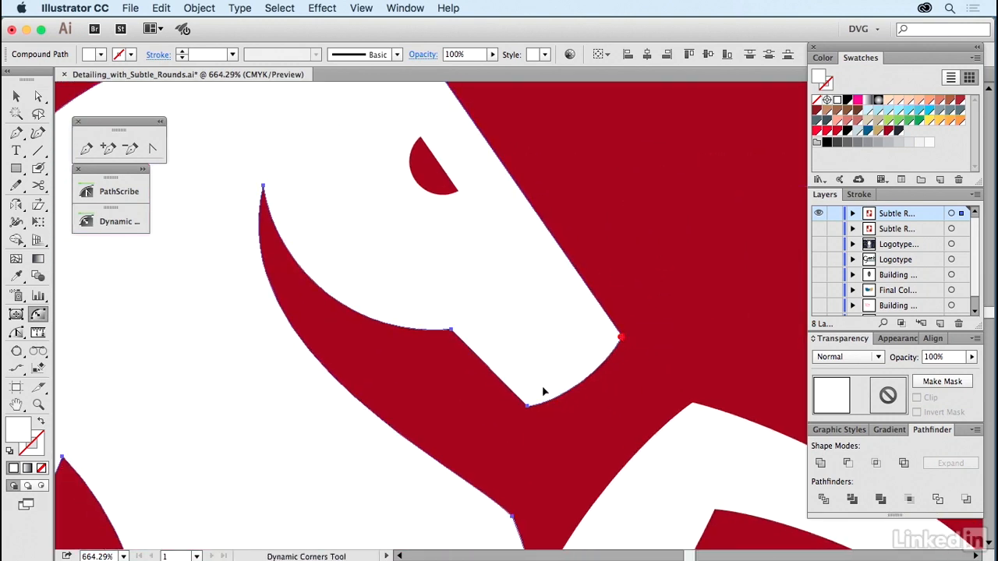
pyautogui.click(527, 406)
# Subtly round the knee corner and the hoof's pointed corners on the horse's raised foreleg
pyautogui.press('space')
pyautogui.moveTo(630, 434); pyautogui.dragTo(525, 256)
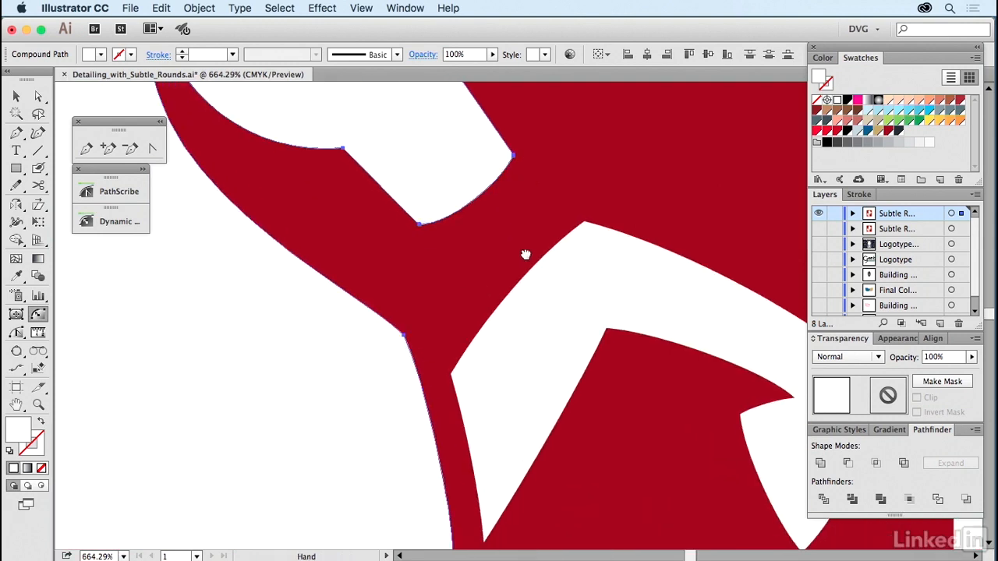
pyautogui.press('space')
pyautogui.moveTo(716, 362); pyautogui.dragTo(475, 261)
pyautogui.click(500, 315)
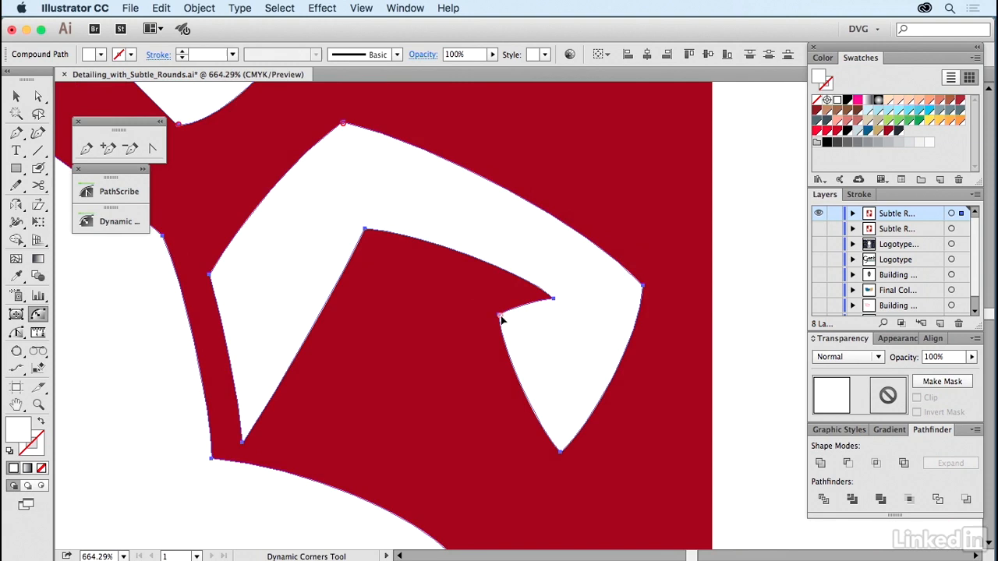
pyautogui.click(561, 454)
# Deselect the horse and compare its rounded and sharp versions by toggling the visibility of the two horse layers
pyautogui.press('space')
pyautogui.moveTo(357, 263); pyautogui.dragTo(596, 500)
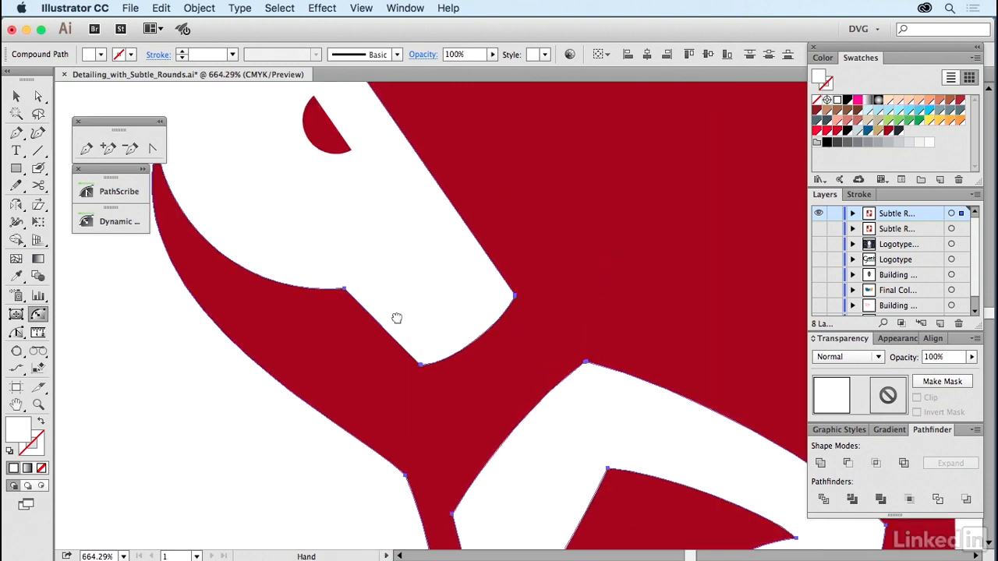
pyautogui.moveTo(388, 312); pyautogui.dragTo(582, 438)
pyautogui.click(41, 405)
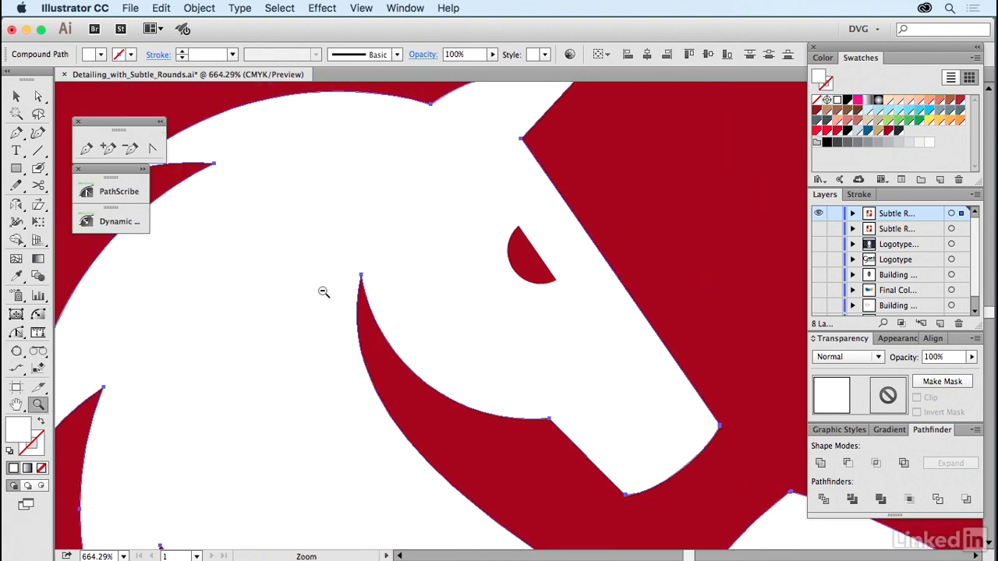
pyautogui.keyDown('alt'); pyautogui.click(340, 301); pyautogui.keyUp('alt')
pyautogui.keyDown('alt'); pyautogui.click(530, 346); pyautogui.keyUp('alt')
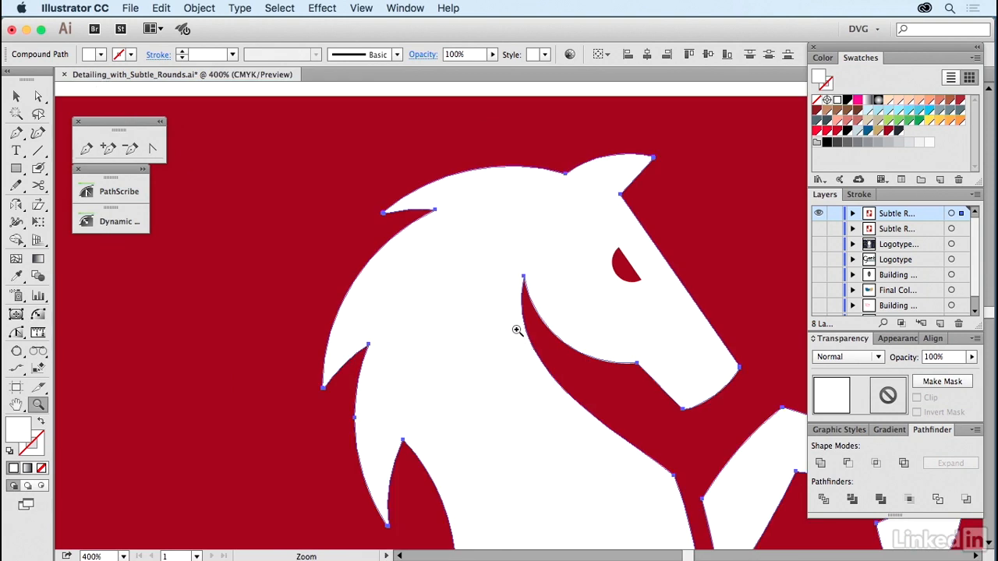
pyautogui.press('super+shift+a')
pyautogui.click(818, 229)
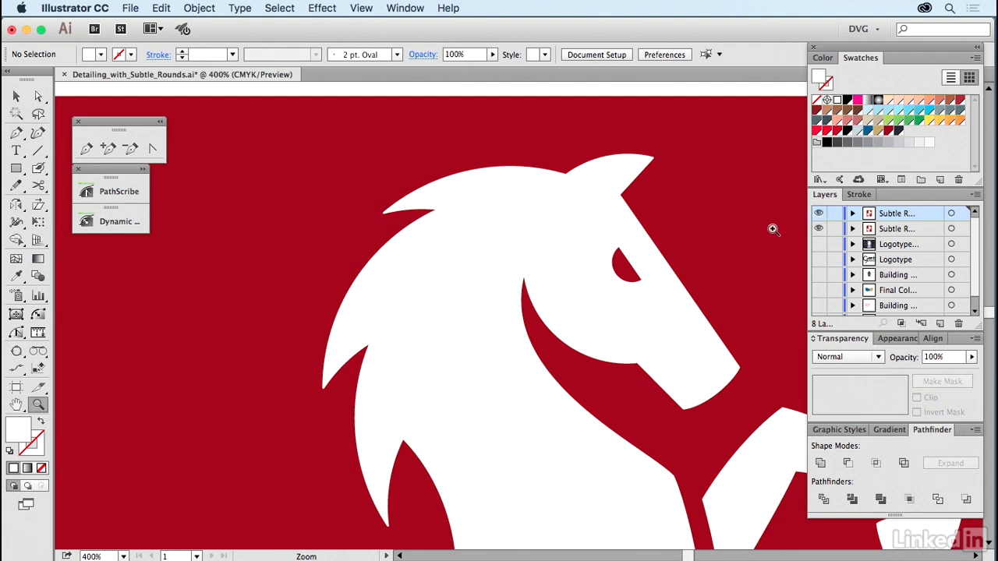
pyautogui.moveTo(730, 239); pyautogui.dragTo(708, 219)
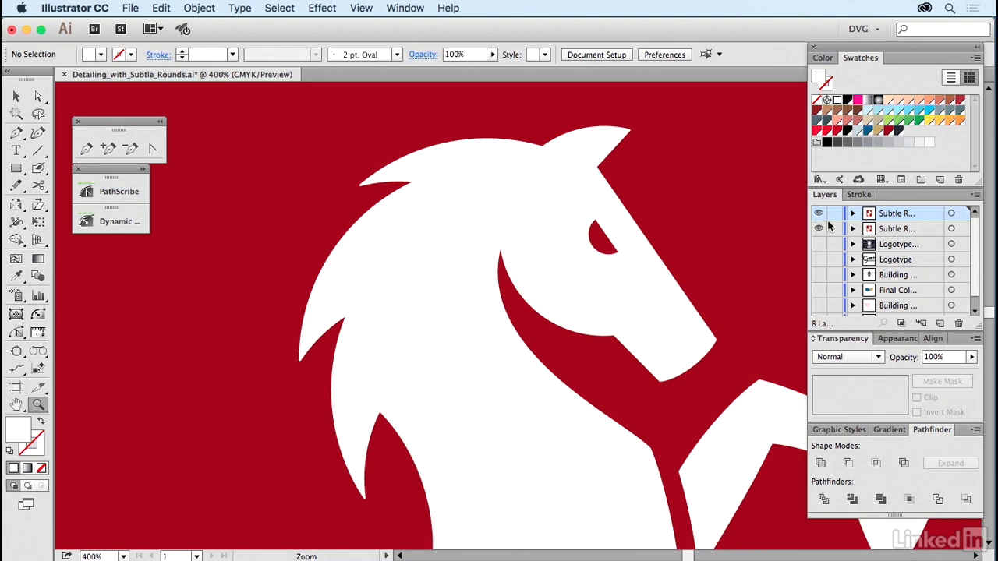
pyautogui.click(818, 213)
pyautogui.click(818, 214)
pyautogui.click(819, 214)
pyautogui.click(818, 214)
pyautogui.click(818, 213)
pyautogui.click(819, 213)
pyautogui.press('super+0')
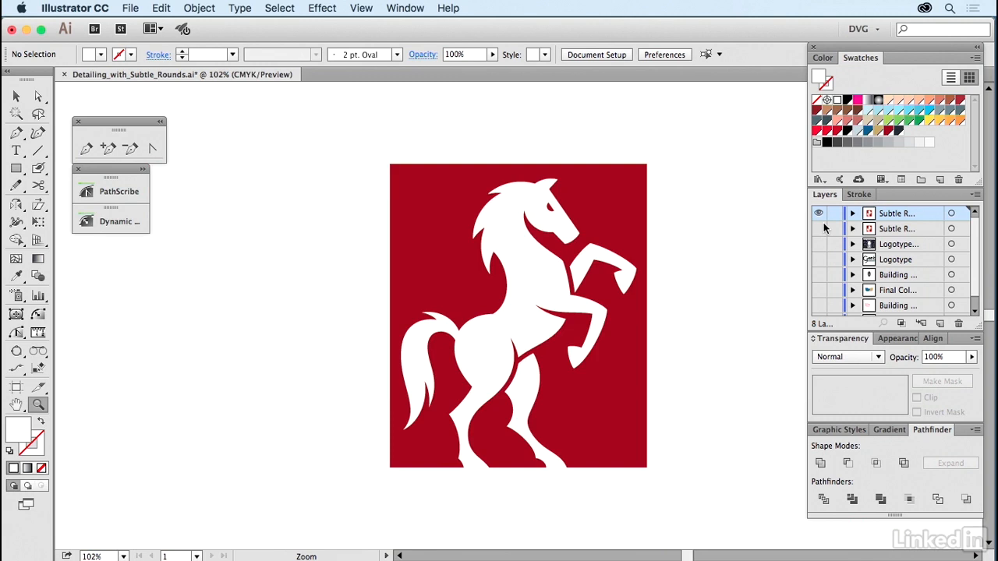